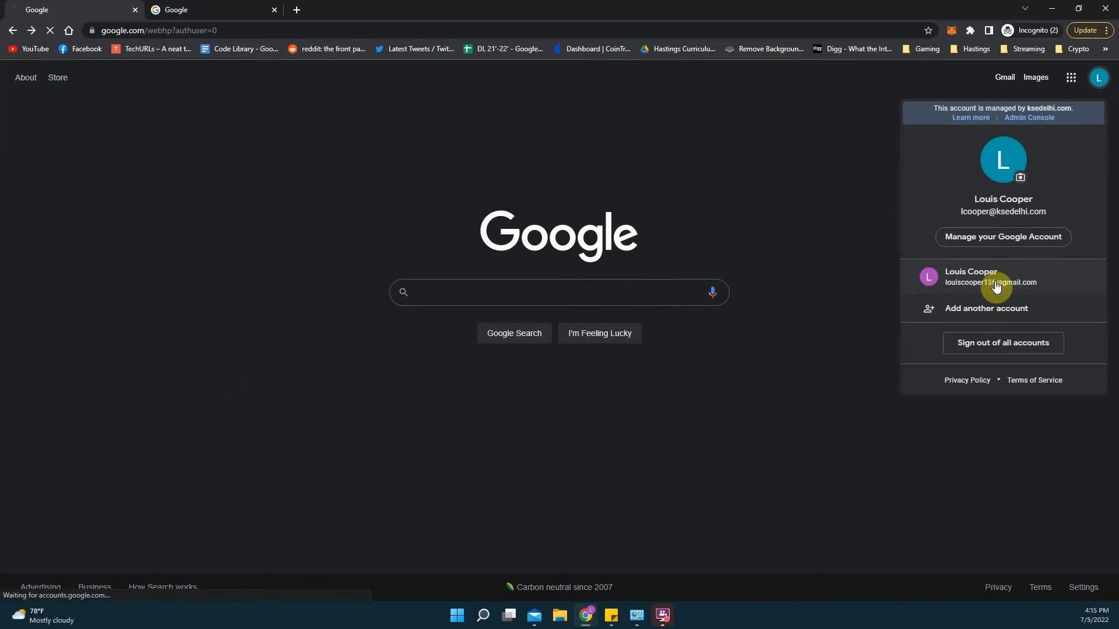
Step: Switch from the personal Gmail account to the managed ksedelhi.com account and back again
click(1103, 78)
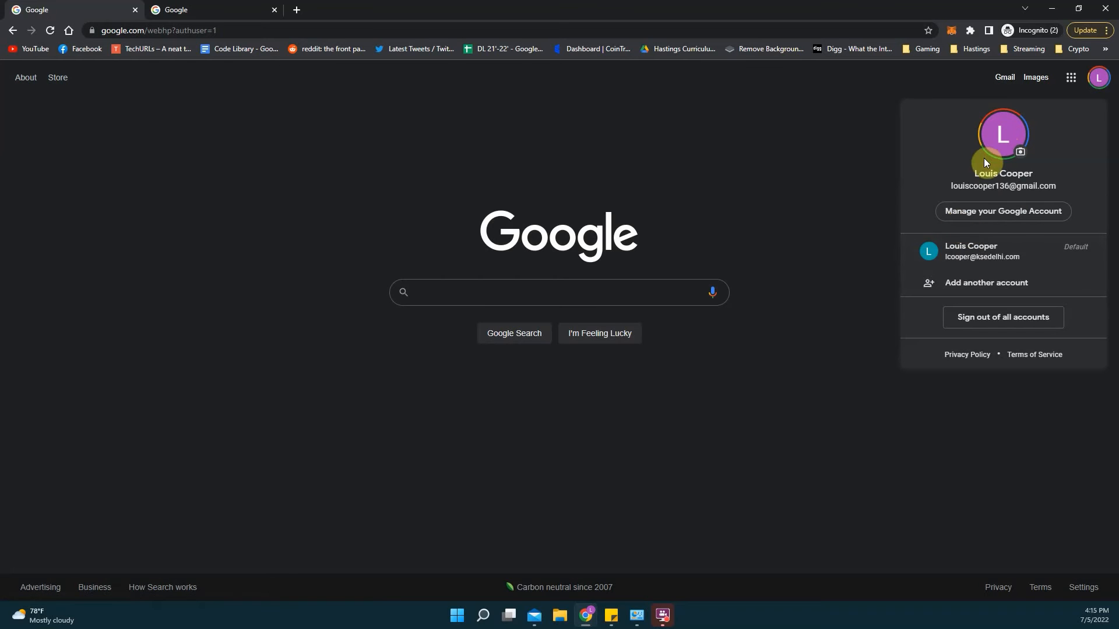
click(964, 251)
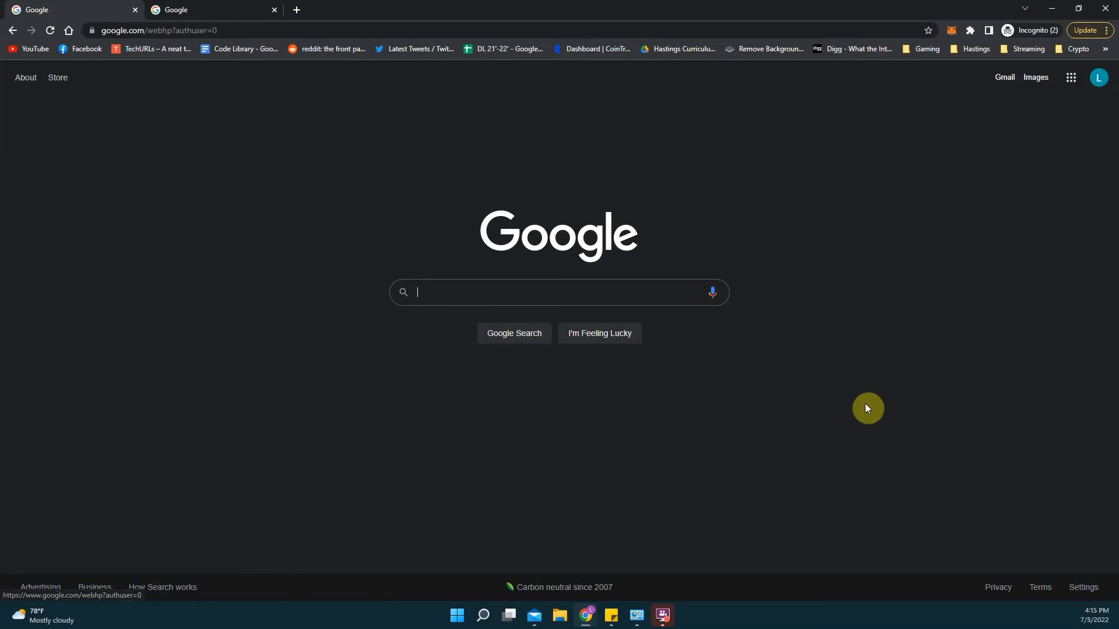
click(1098, 77)
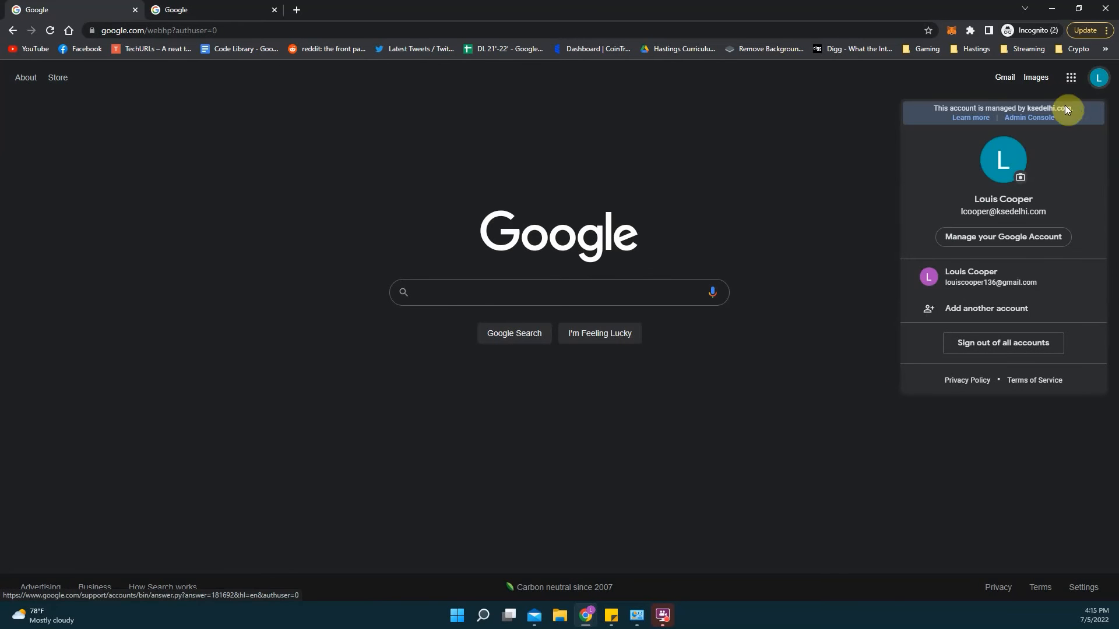
click(964, 280)
Step: Switch to the managed ksedelhi.com account and open its Google Calendar
click(1096, 83)
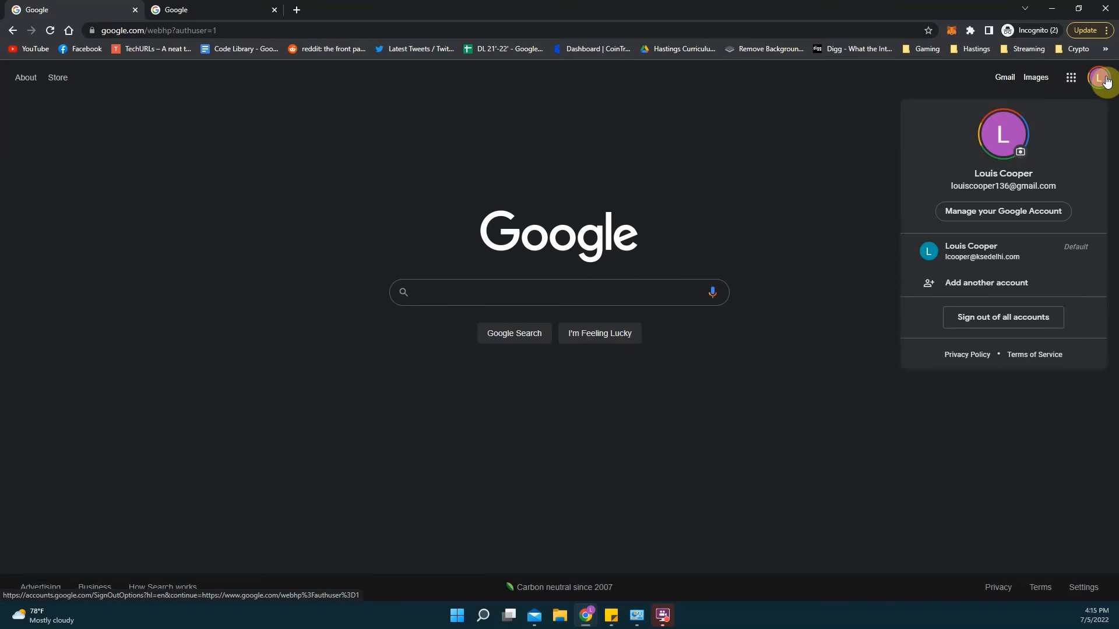
click(994, 253)
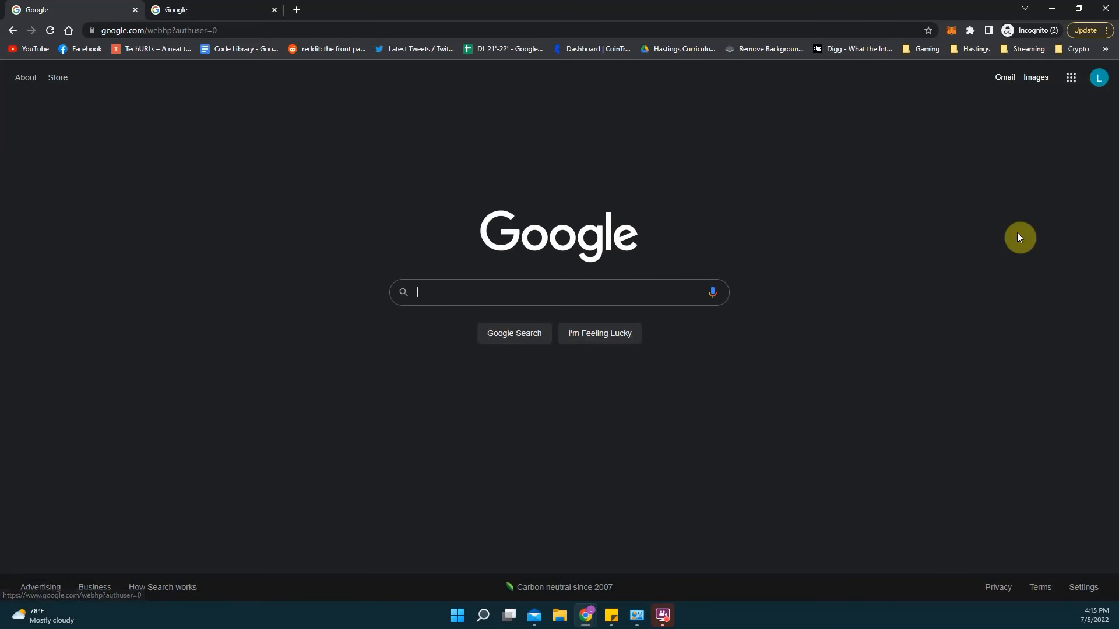
click(1070, 87)
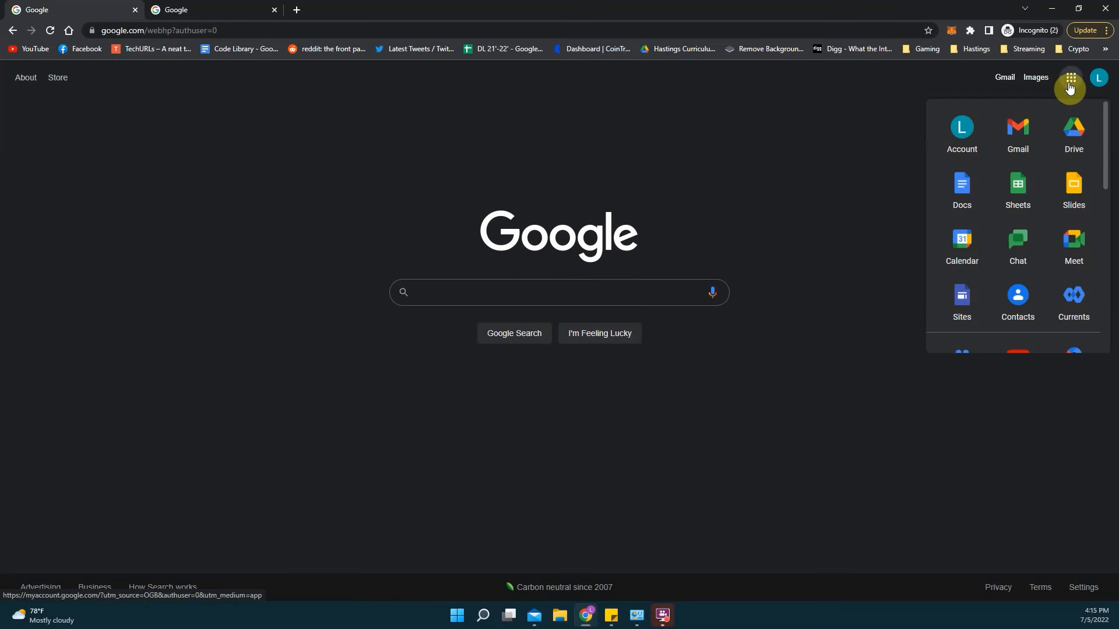
click(950, 258)
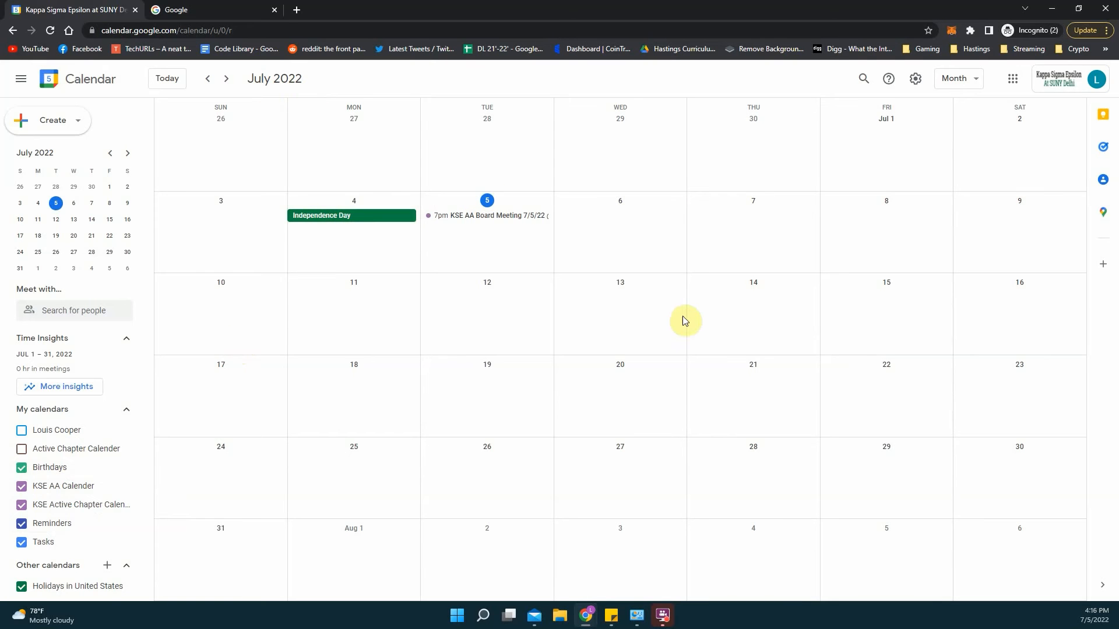
Step: Browse forward through the following months of the calendar and return to July 2022
key(n)
key(p)
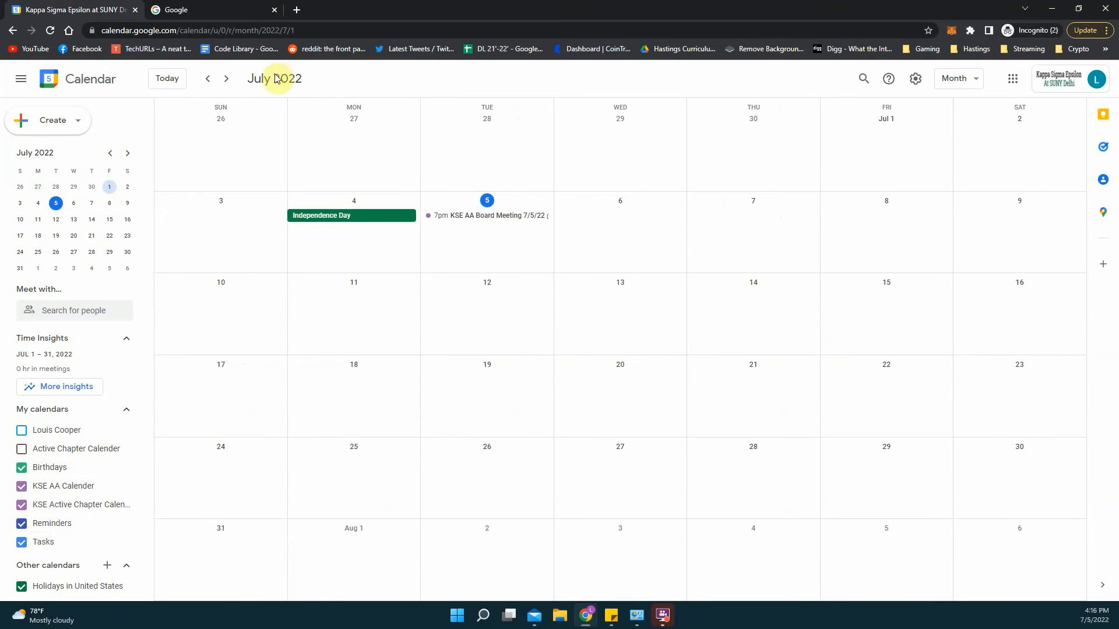
click(226, 79)
click(226, 79)
click(208, 81)
click(208, 82)
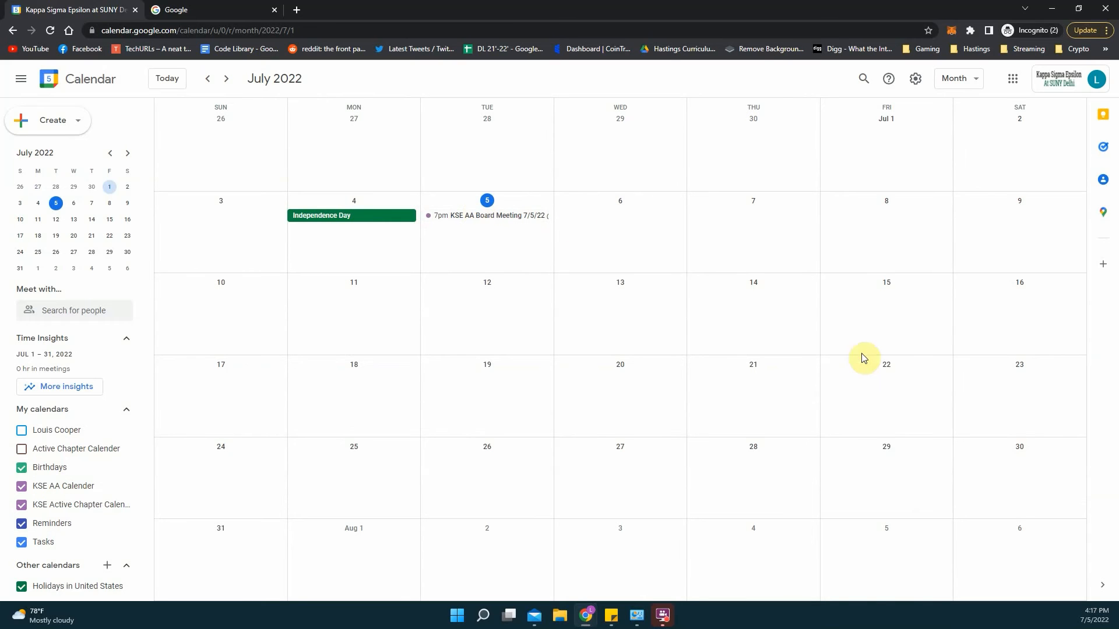
Step: Create a new event on Friday, July 15 with the title Board Meeting
click(875, 301)
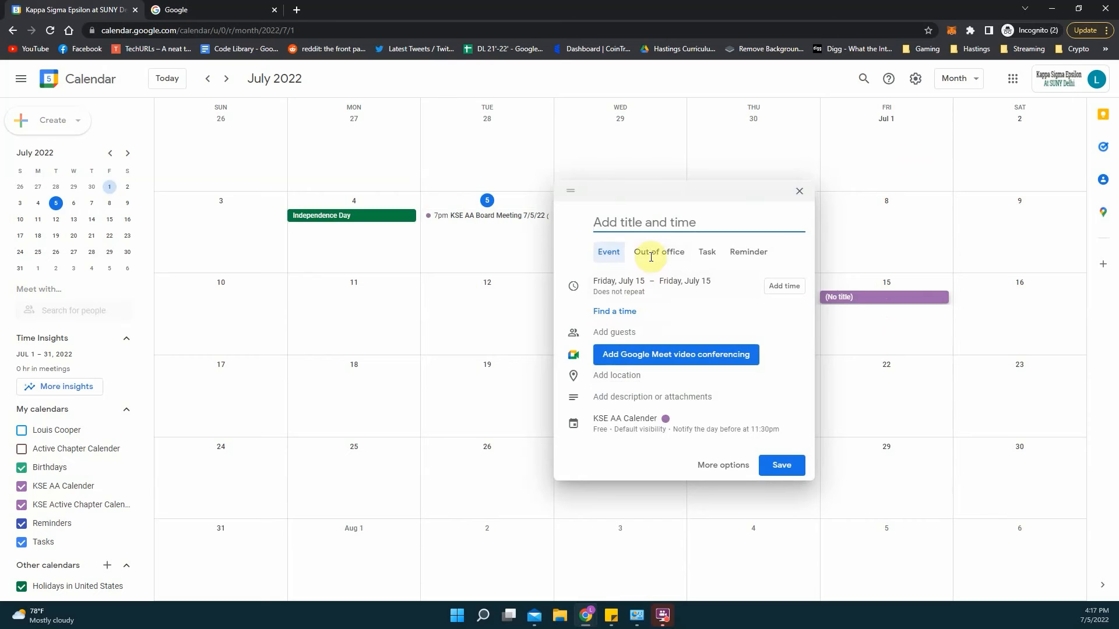
click(642, 226)
text(Board Meeting)
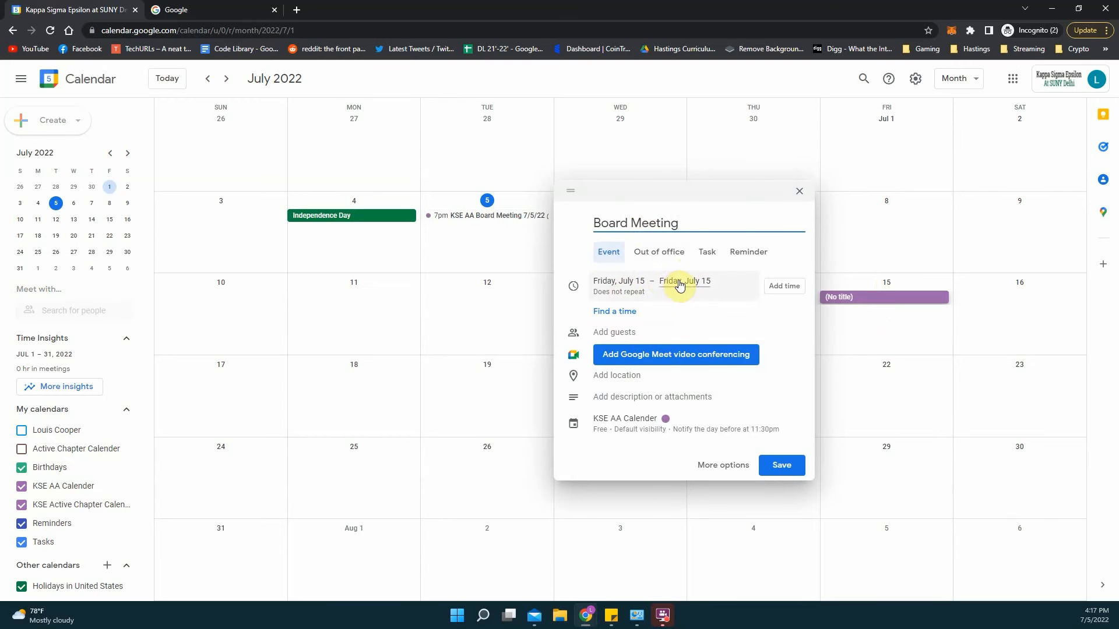
Step: Add a time to the Board Meeting event and set its start to 8:00pm
click(797, 286)
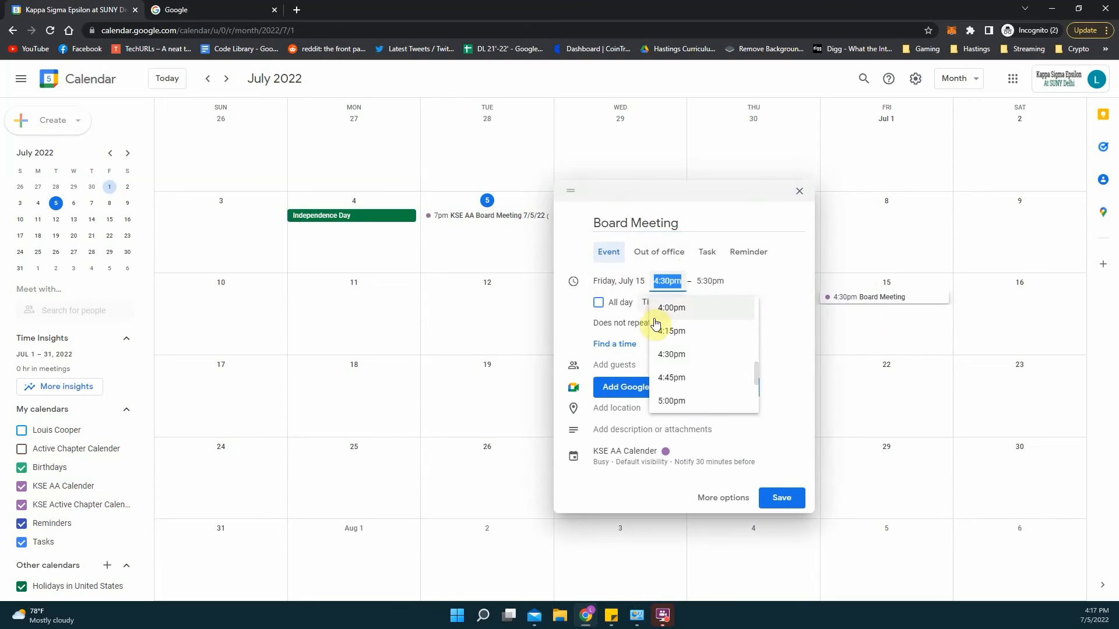
scroll(671, 344, down, 5)
scroll(683, 373, up, 1)
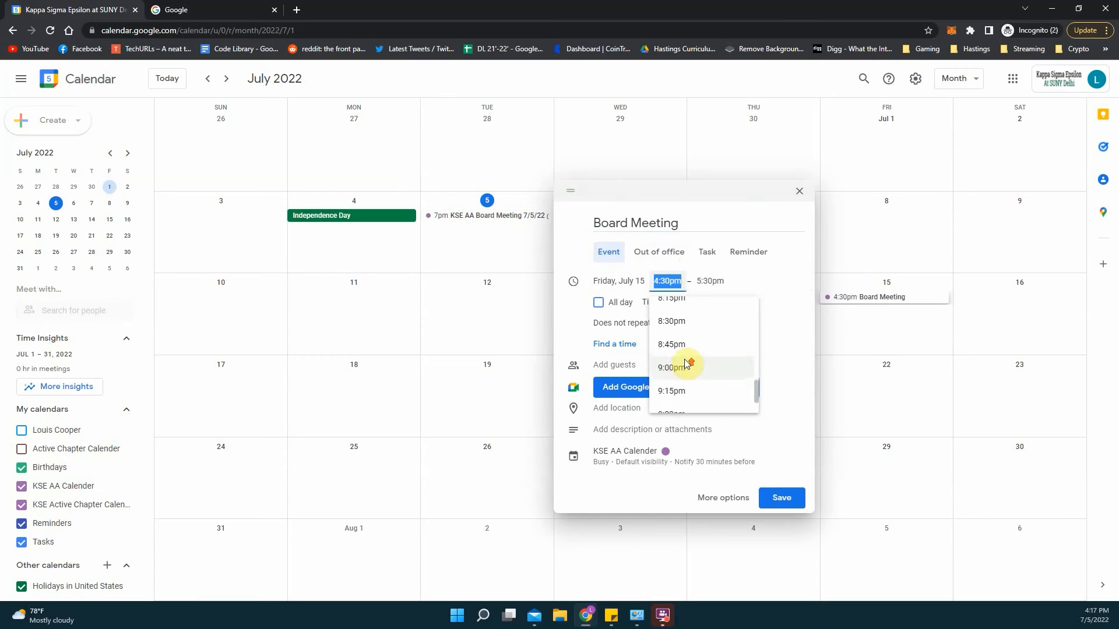
click(682, 388)
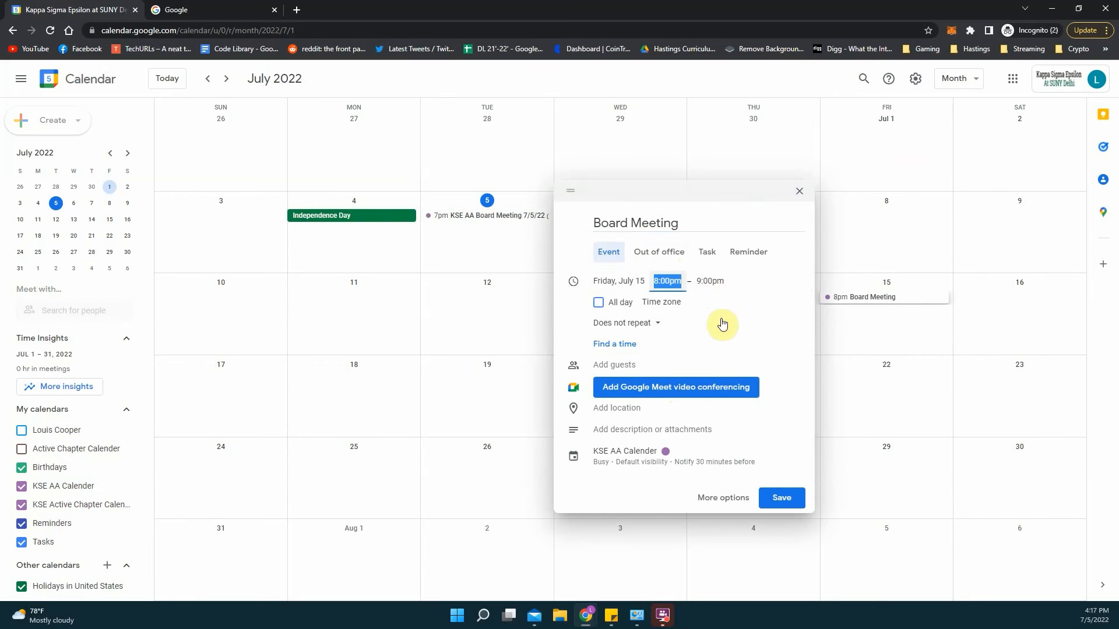
Step: Make the Board Meeting an all-day event, then restore its timed schedule
click(597, 304)
click(598, 302)
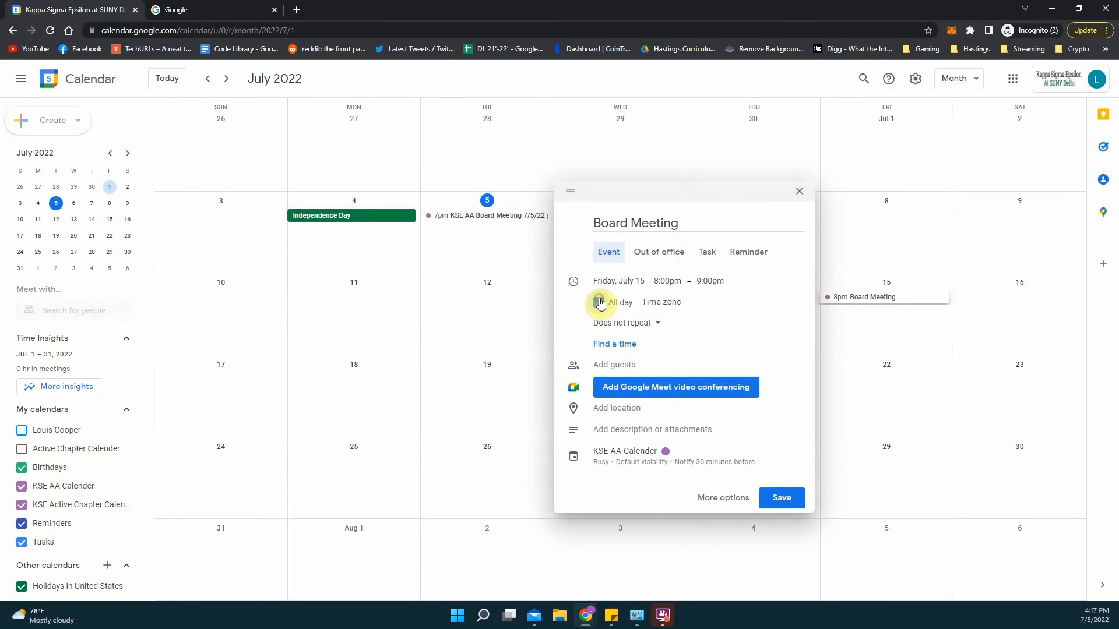
click(795, 309)
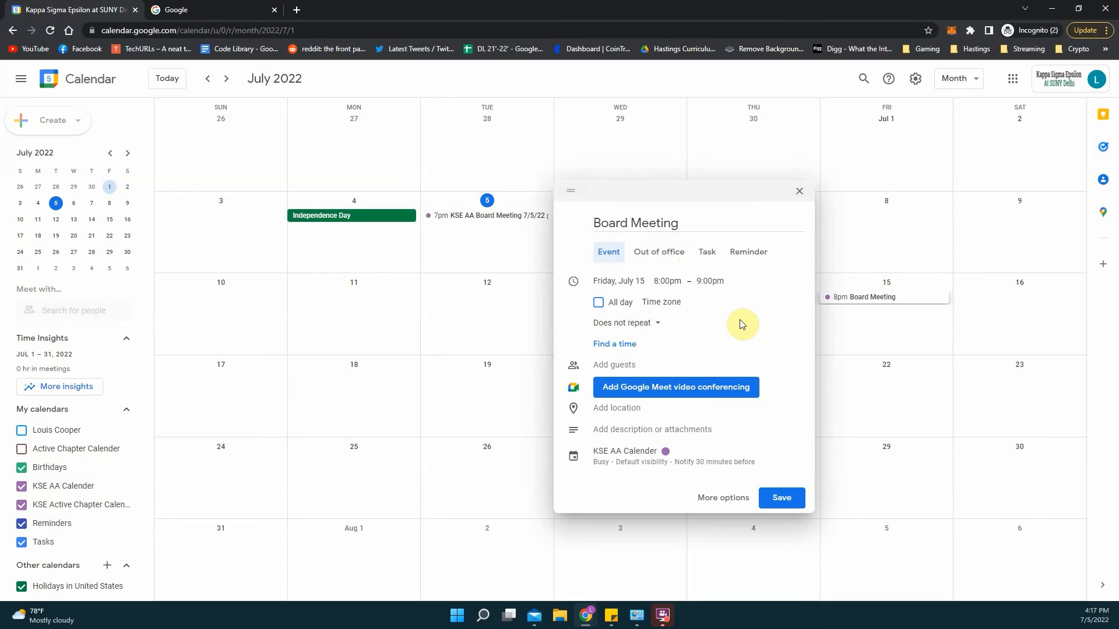
Step: Set the event's time zone to (GMT-04:00) Eastern Time - New York and check the available repeat options
click(666, 301)
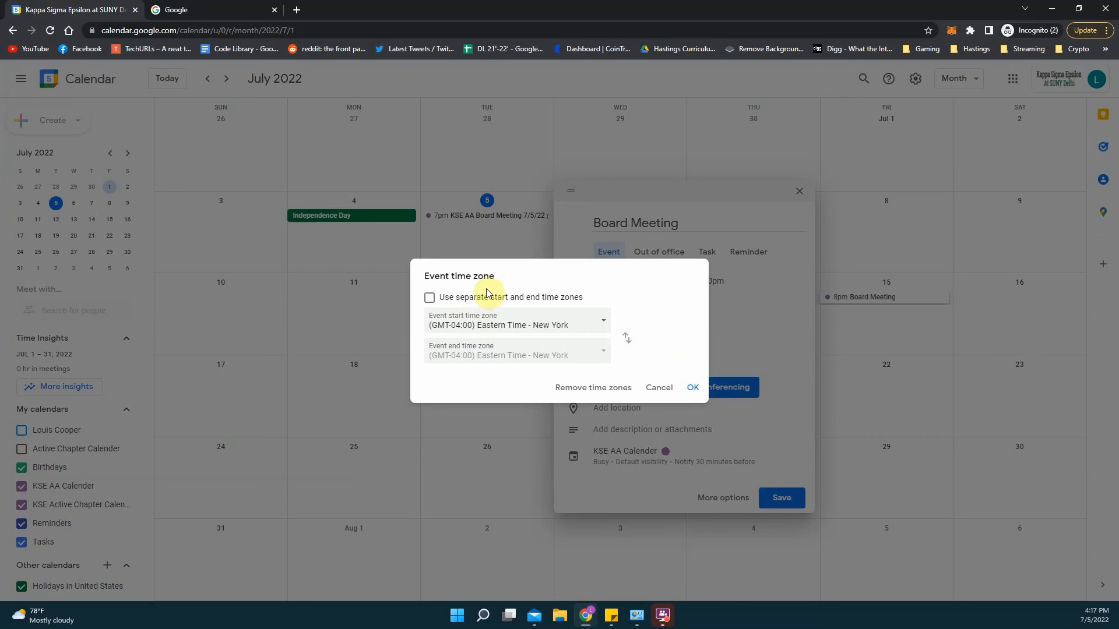
click(693, 387)
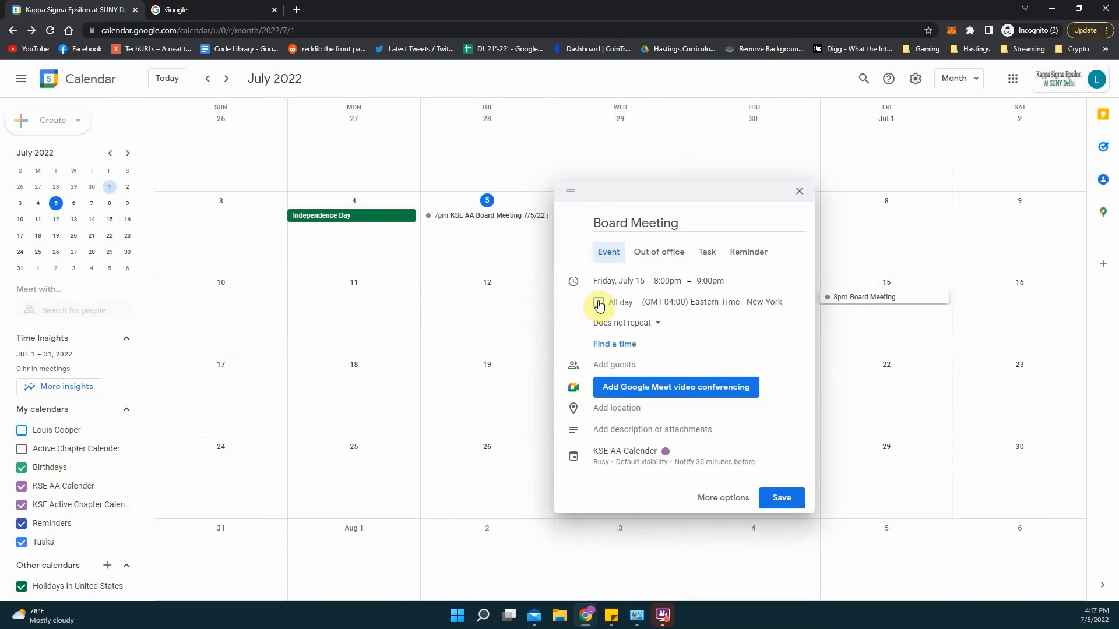
click(655, 323)
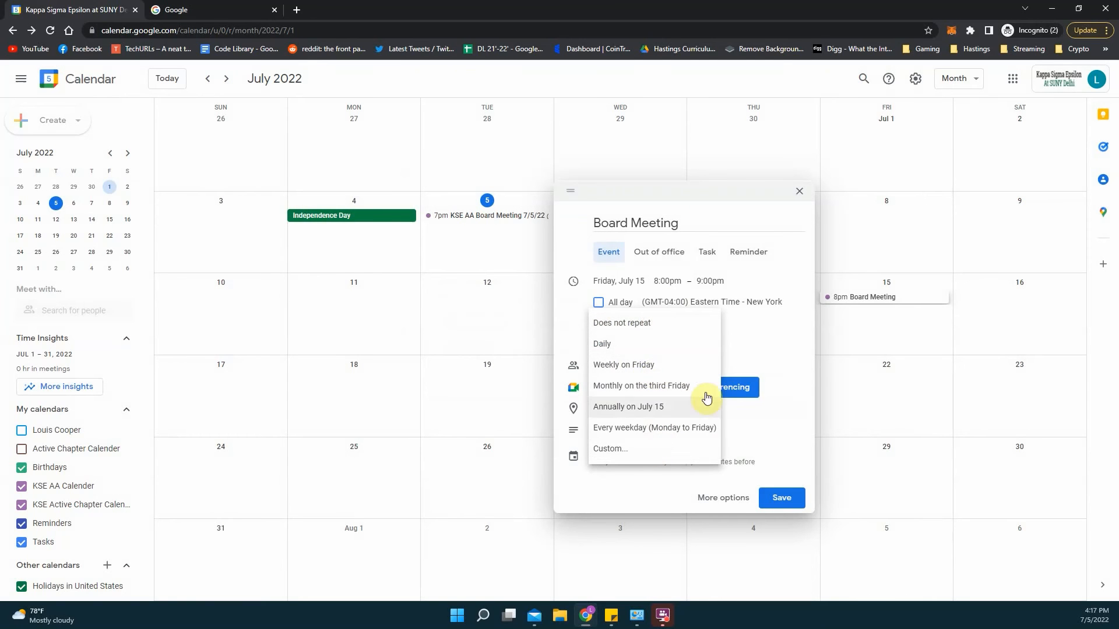
click(765, 334)
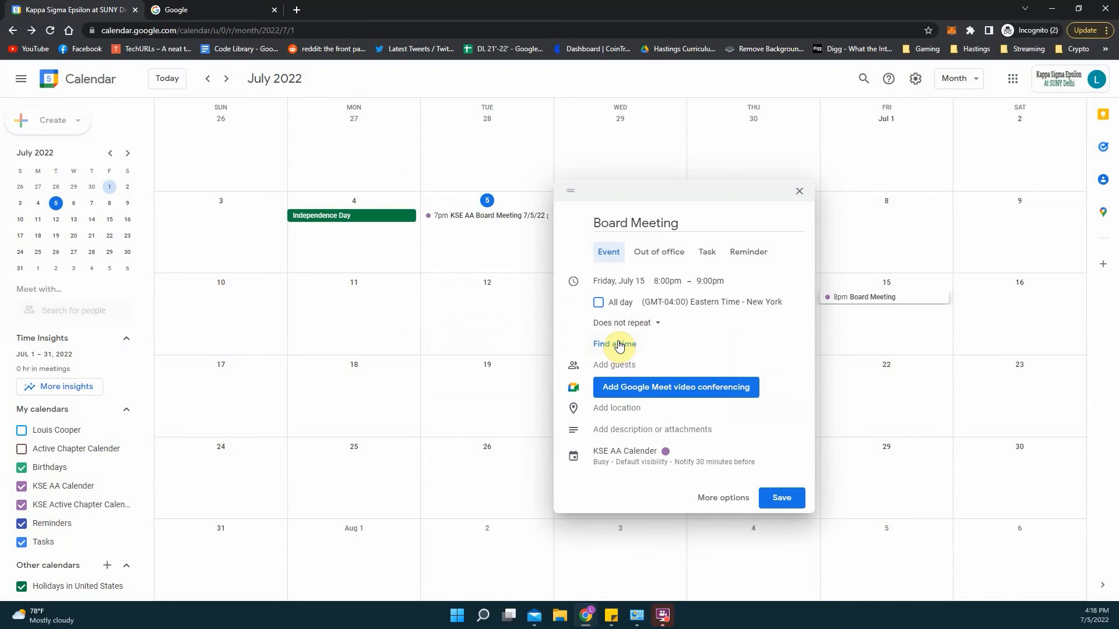
Step: Add the account holder's personal Gmail contact as a guest of the Board Meeting
click(636, 362)
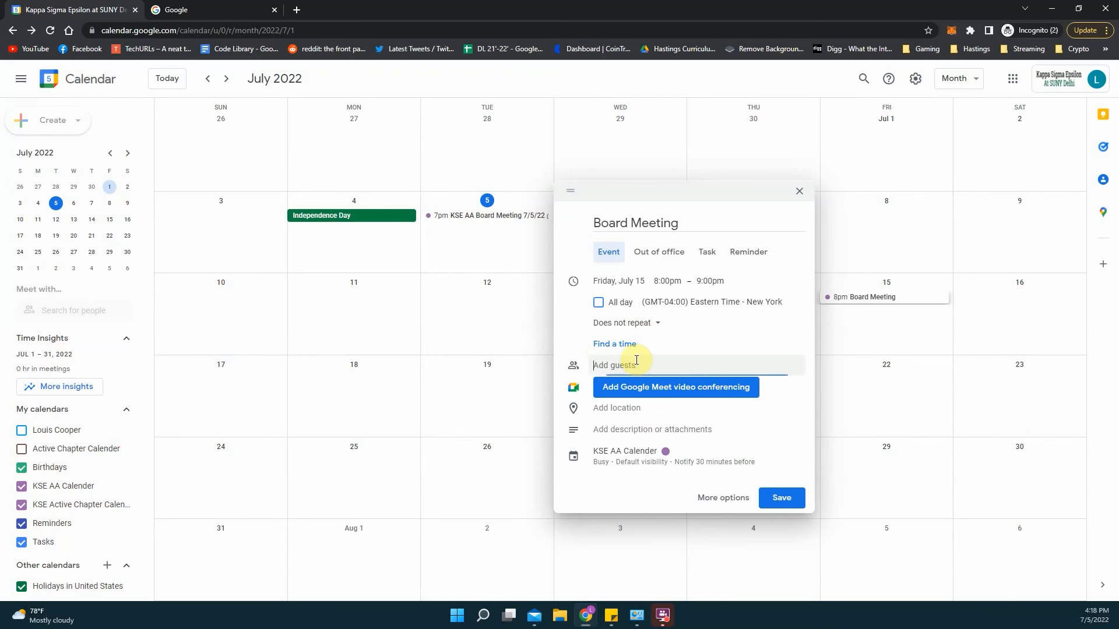
text(nla)
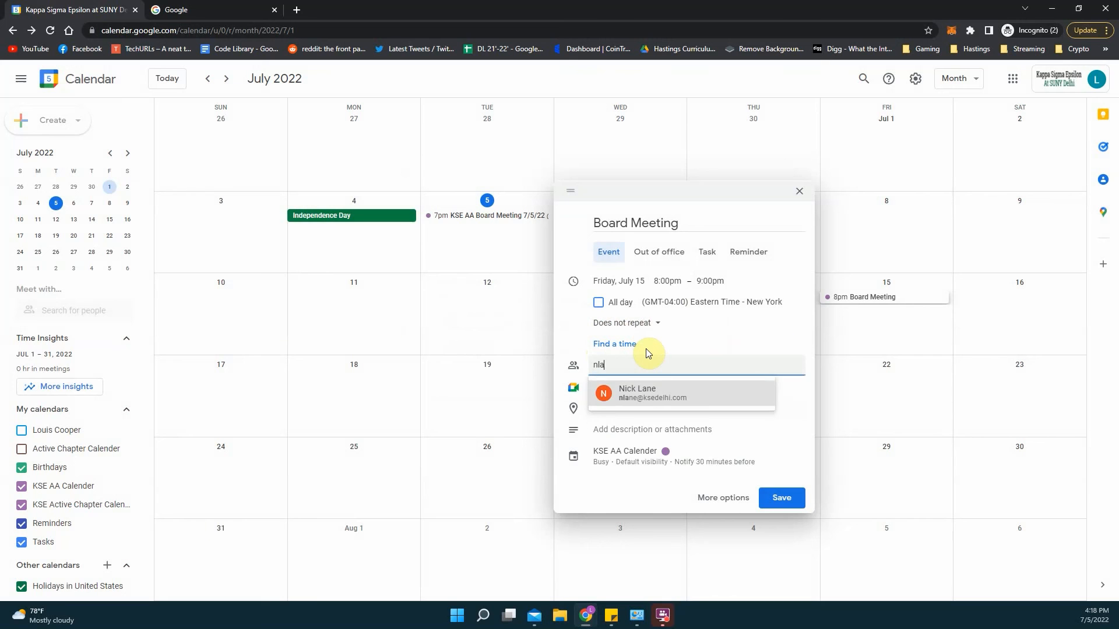
key(BackSpace)
key(BackSpace)
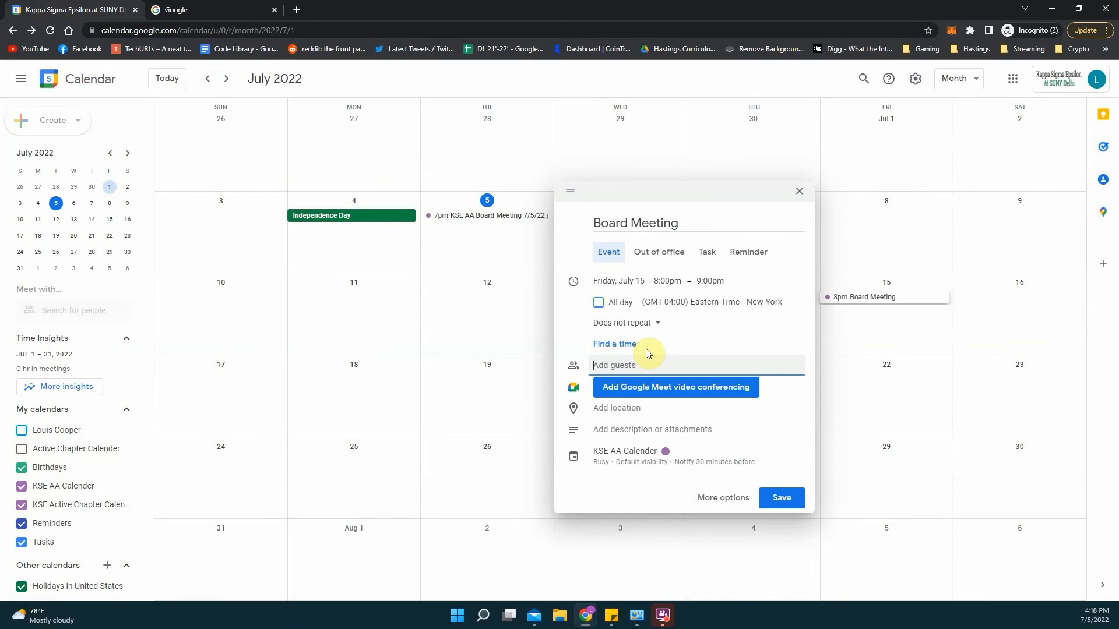
text(loui)
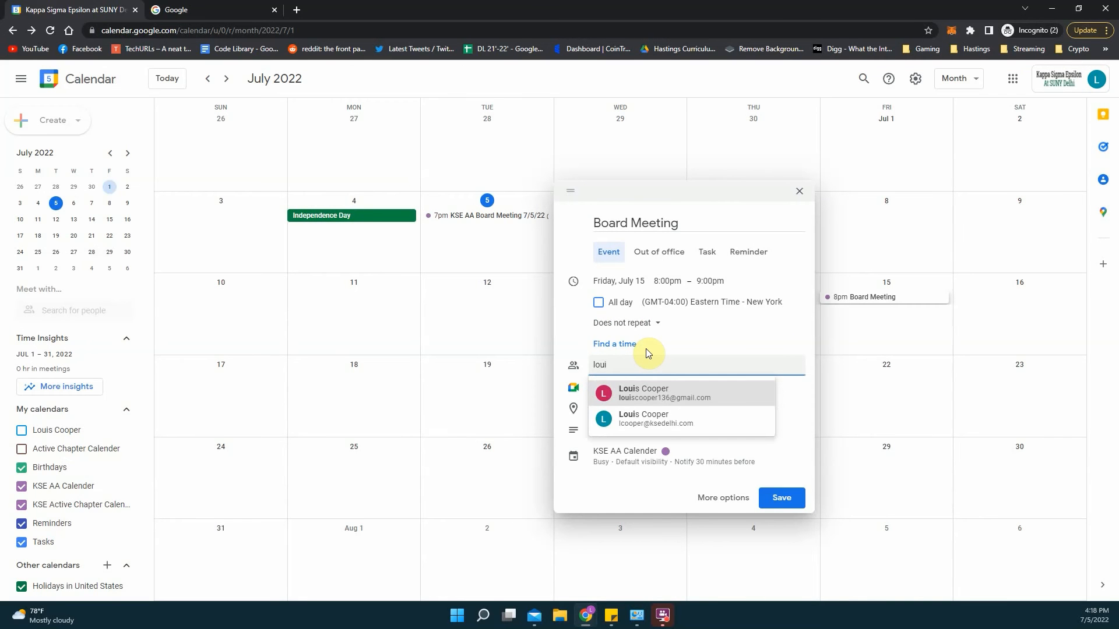
click(650, 395)
Step: Add two more contacts as guests of the event, then remove both from the guest list
click(690, 283)
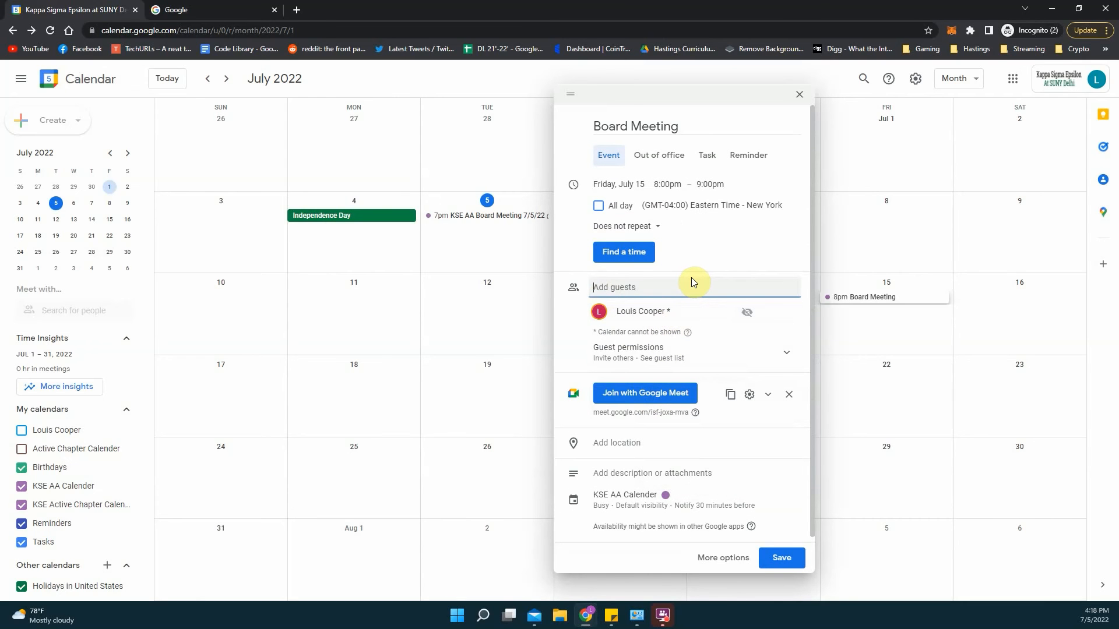
text(nla)
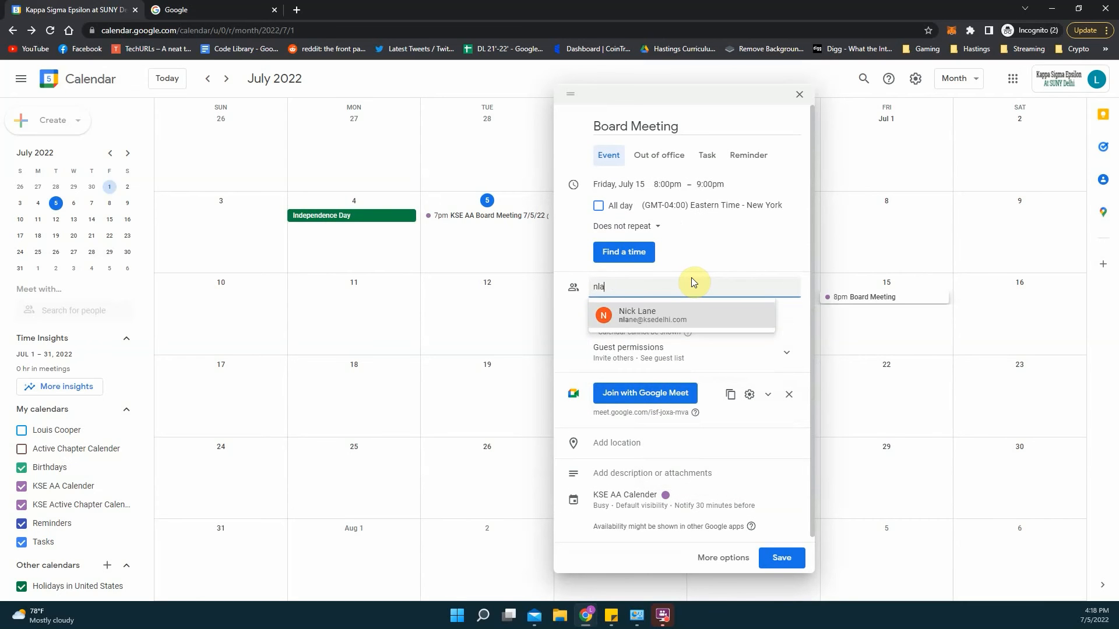
key(Return)
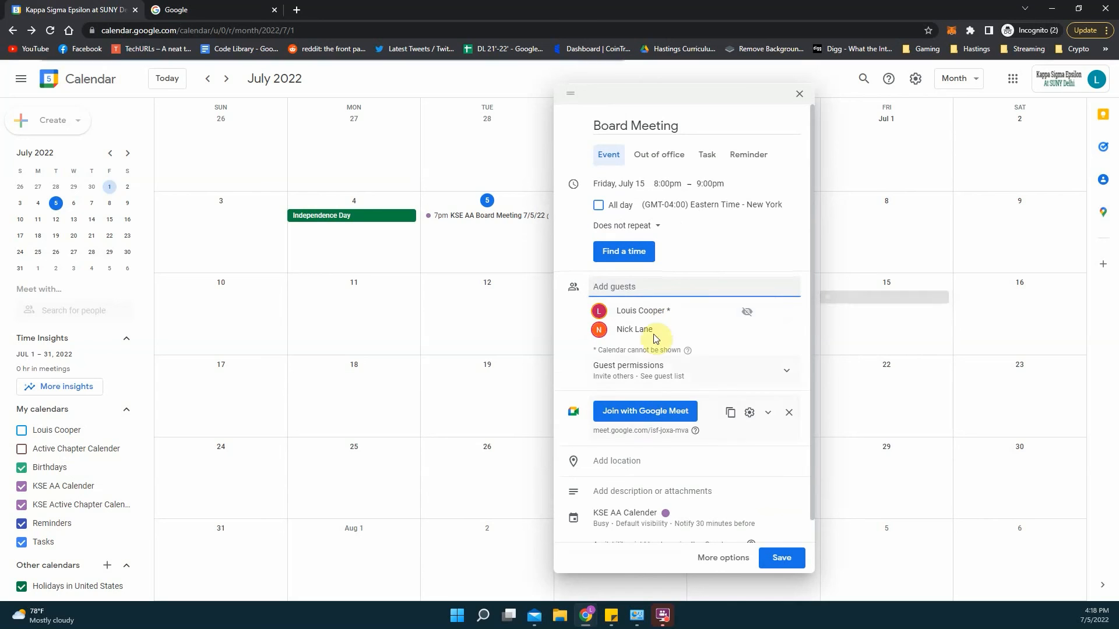
text(milg)
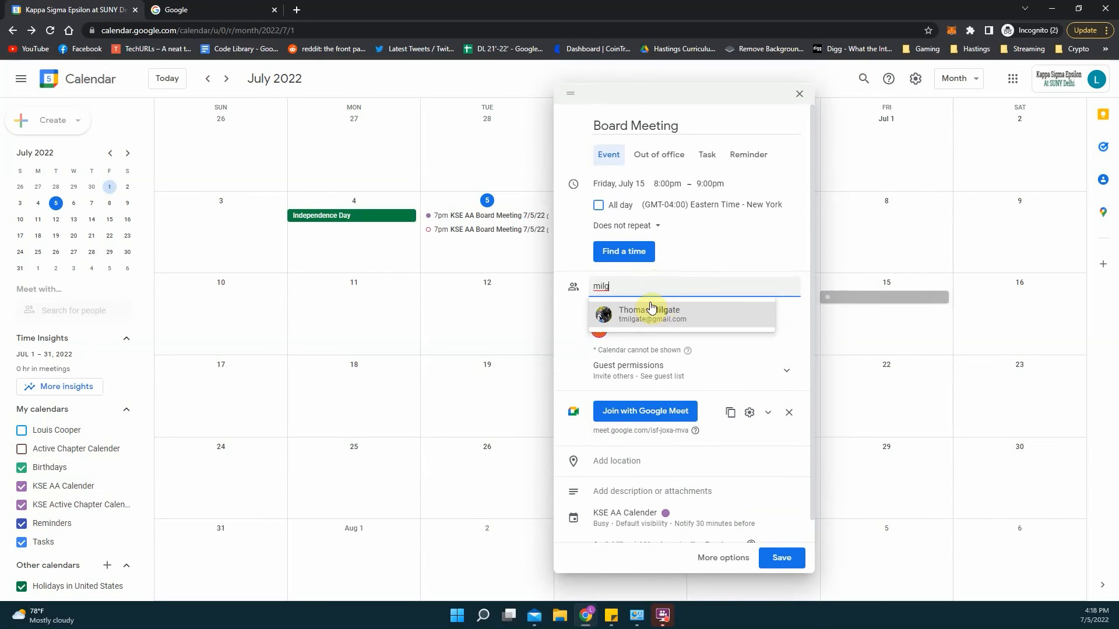
click(669, 316)
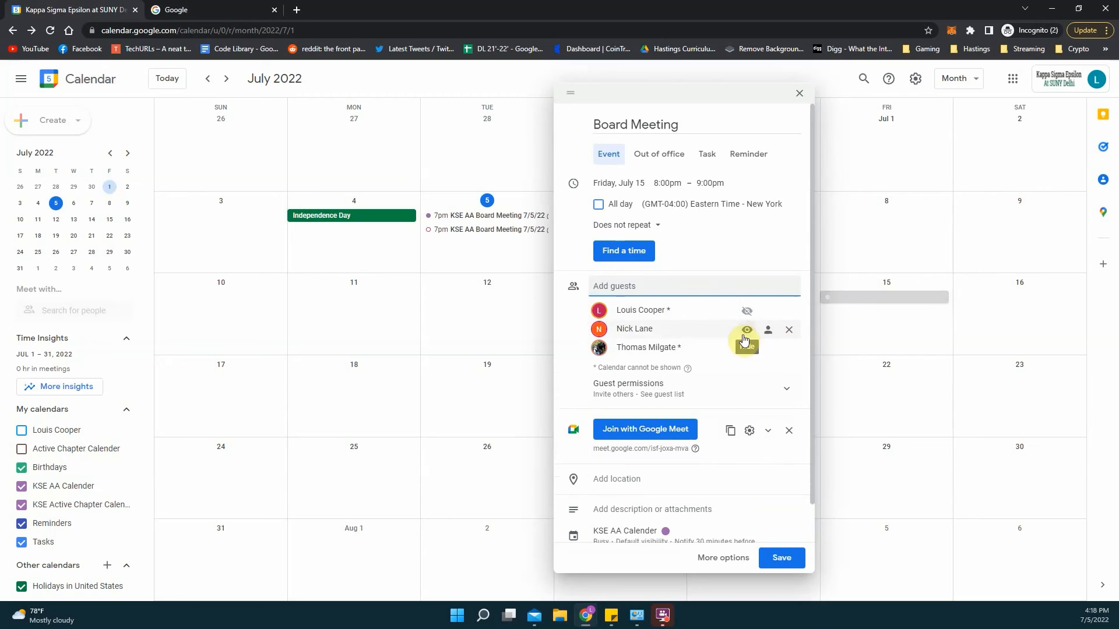
click(789, 331)
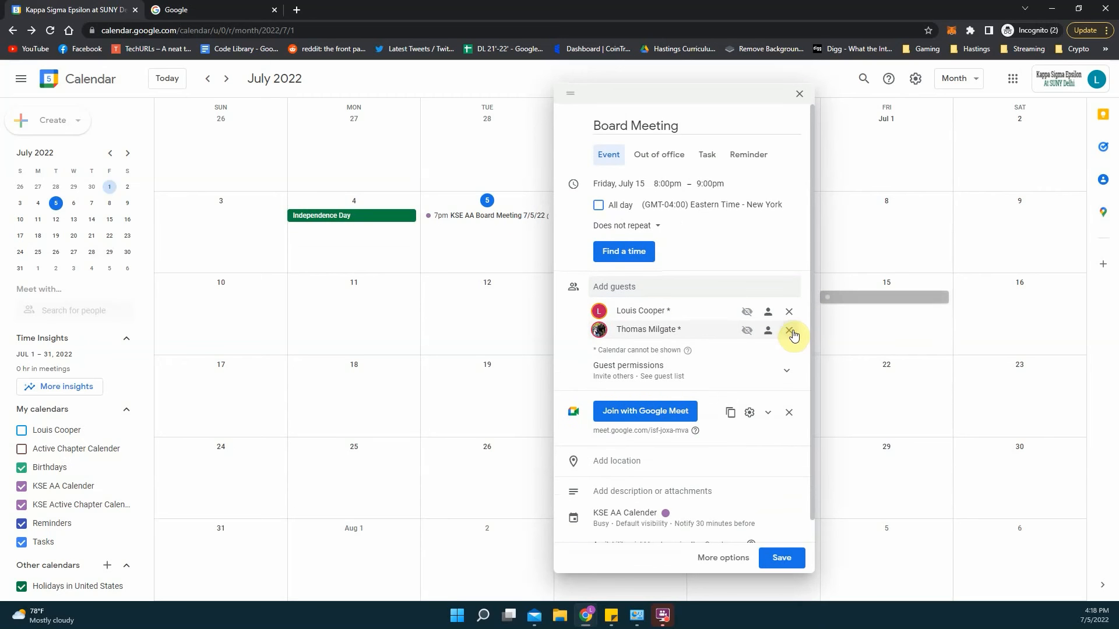
click(790, 331)
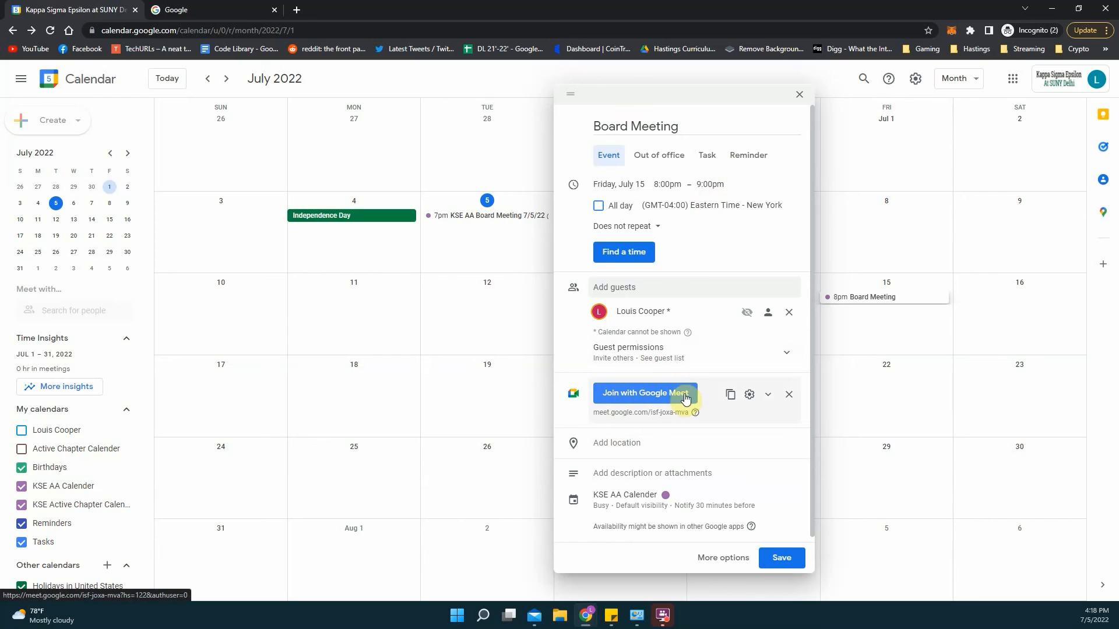
Step: Remove the Google Meet video conference from the event and add it back
click(788, 396)
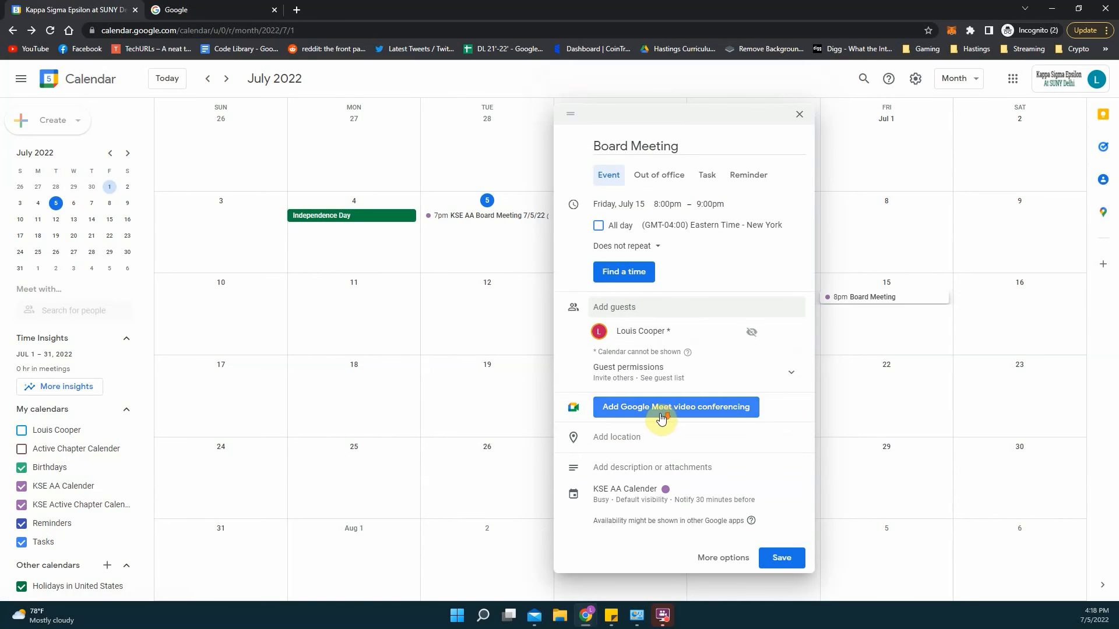
click(701, 396)
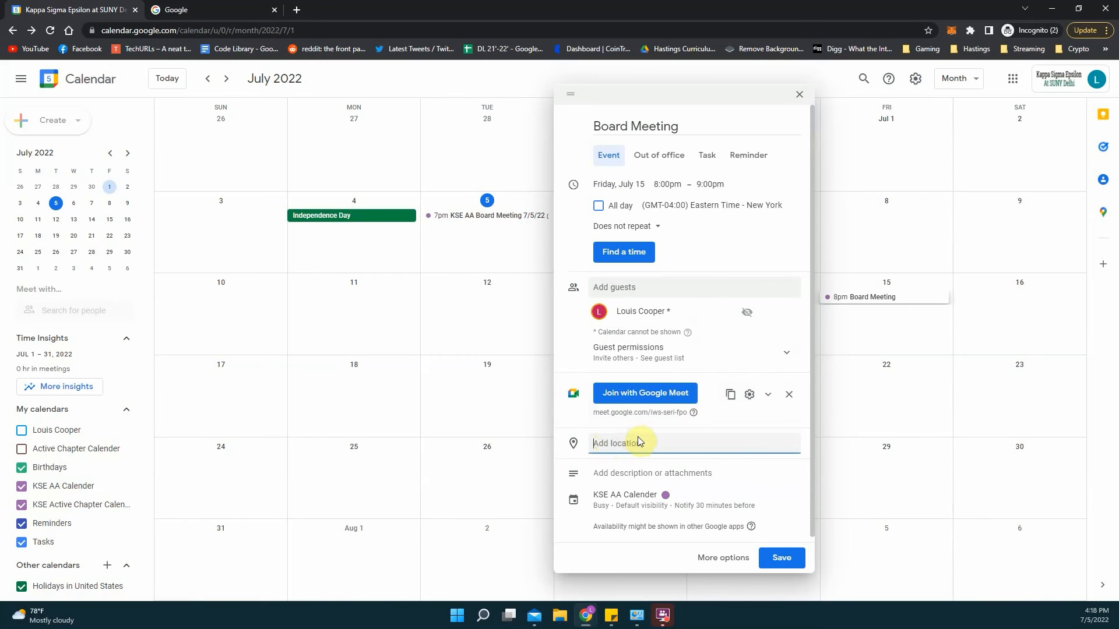
Step: Expand the event's description field and calendar settings, and check which calendars the event can be assigned to
click(624, 475)
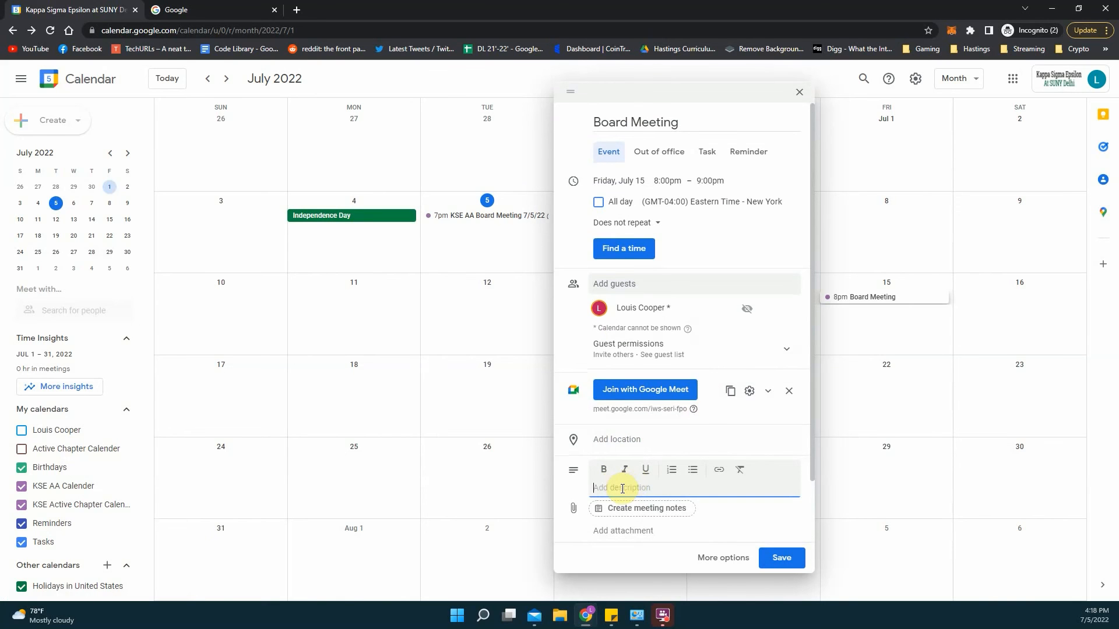
scroll(622, 489, down, 2)
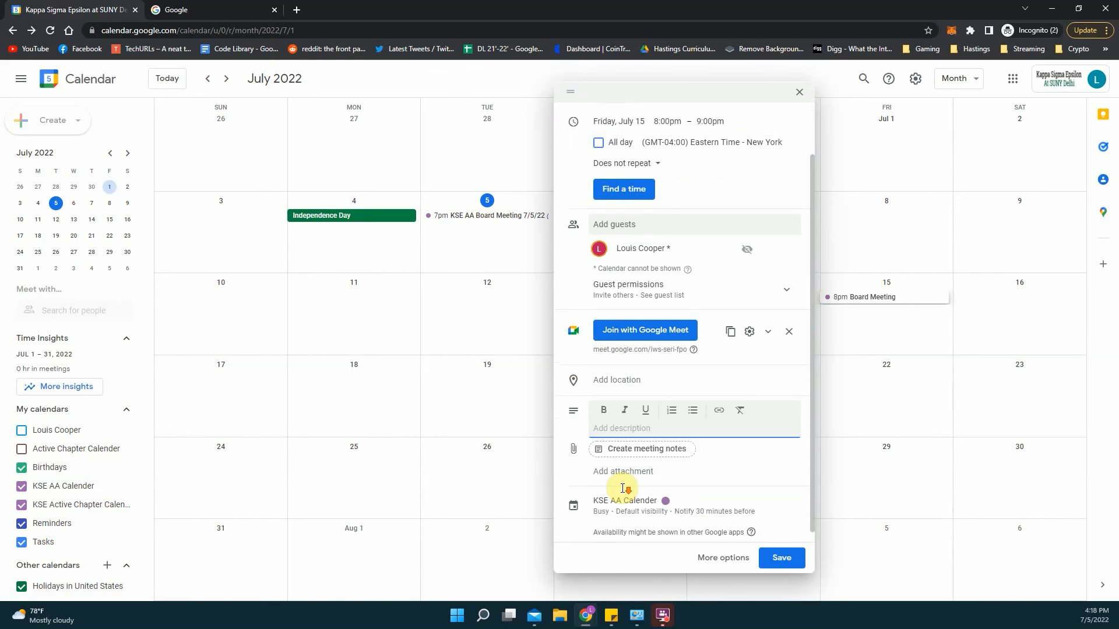
click(666, 494)
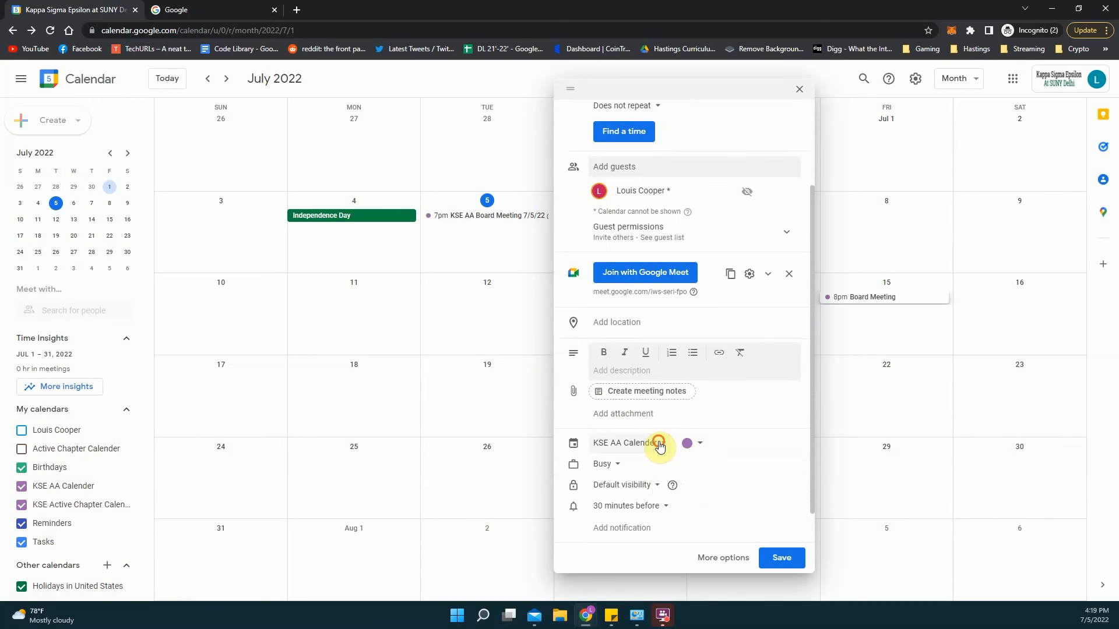
click(659, 444)
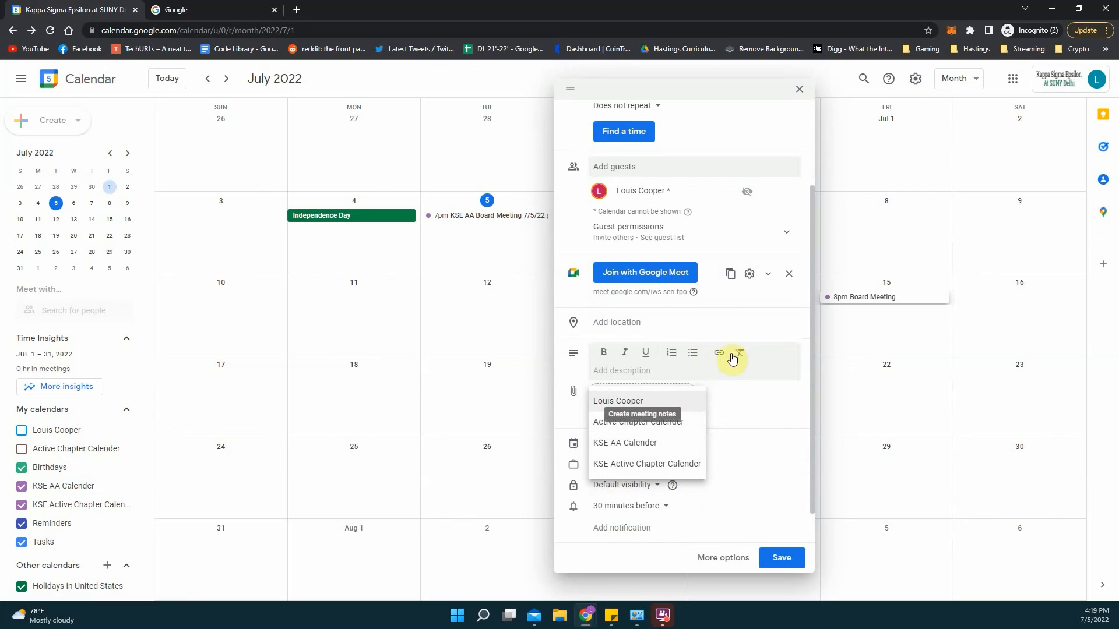
click(651, 446)
Step: Switch the event's calendar to KSE Active Chapter Calender and back to KSE AA Calender
click(660, 448)
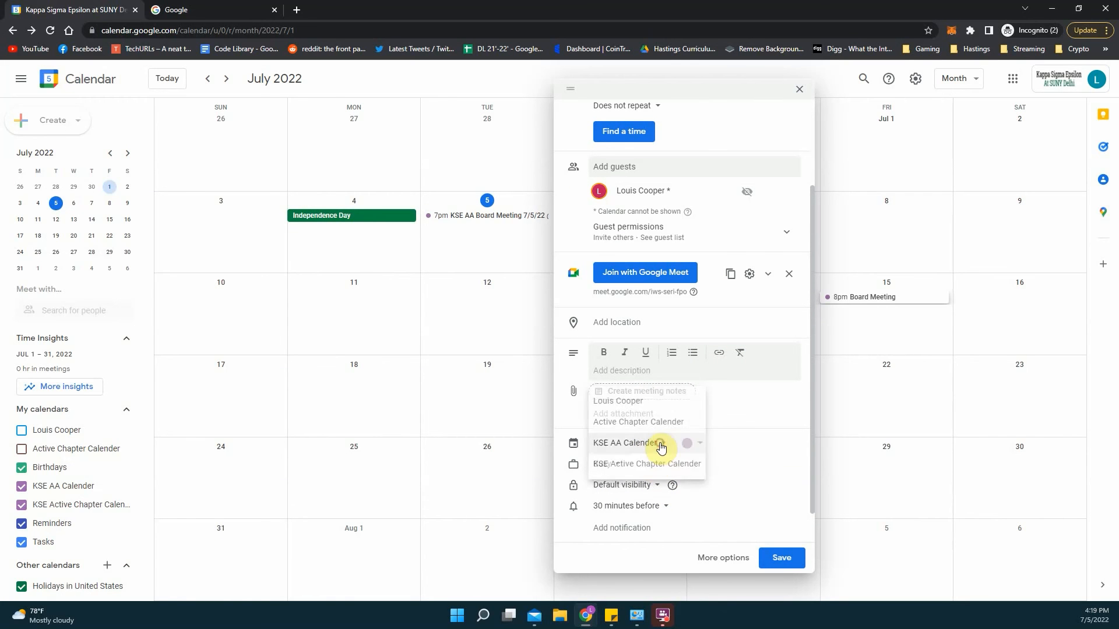
click(666, 465)
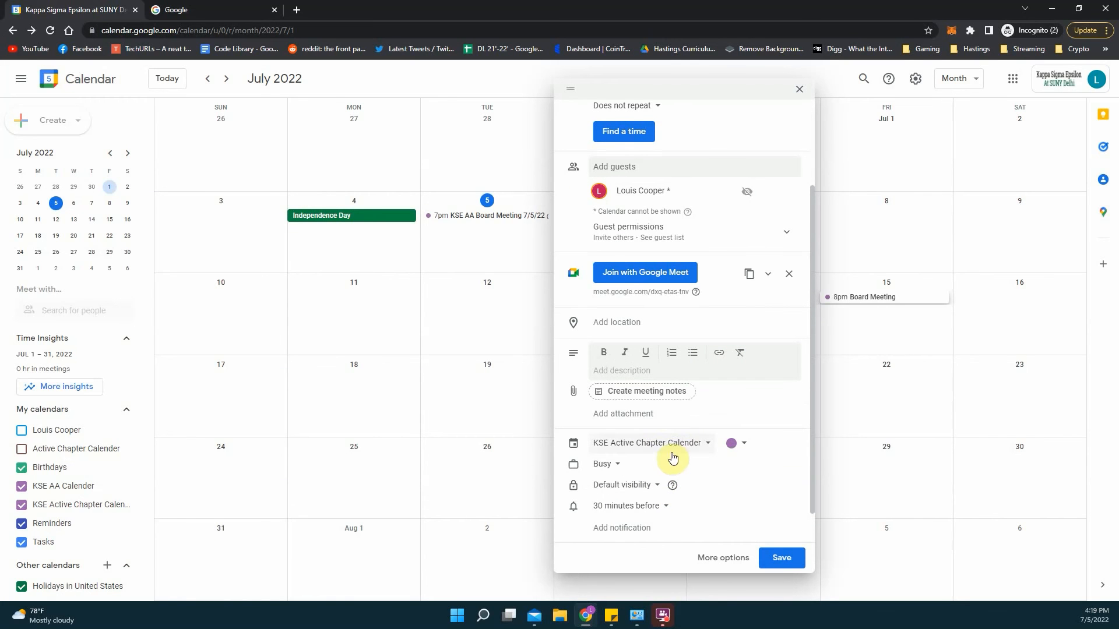
click(682, 448)
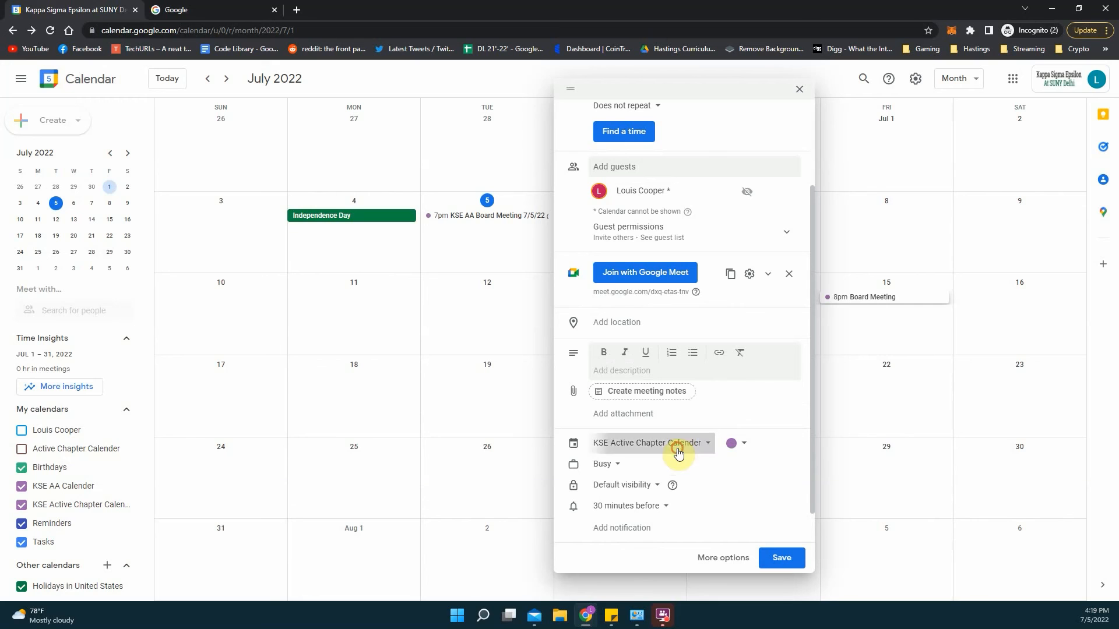
click(664, 424)
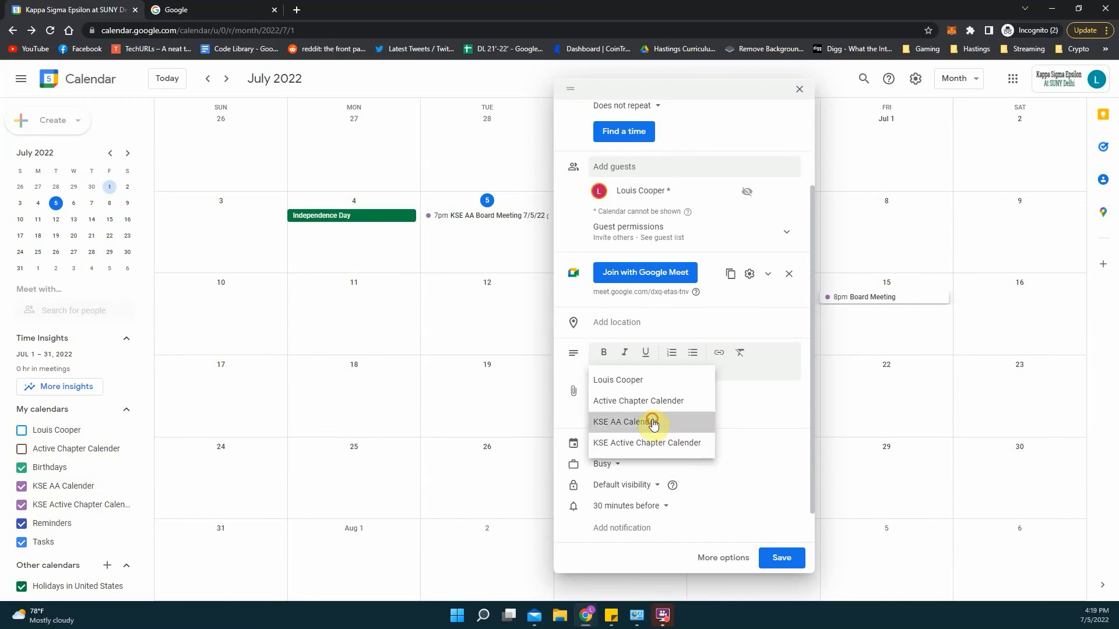
Step: Check the event's visibility options and the available notification times without changing either setting
scroll(658, 421, down, 1)
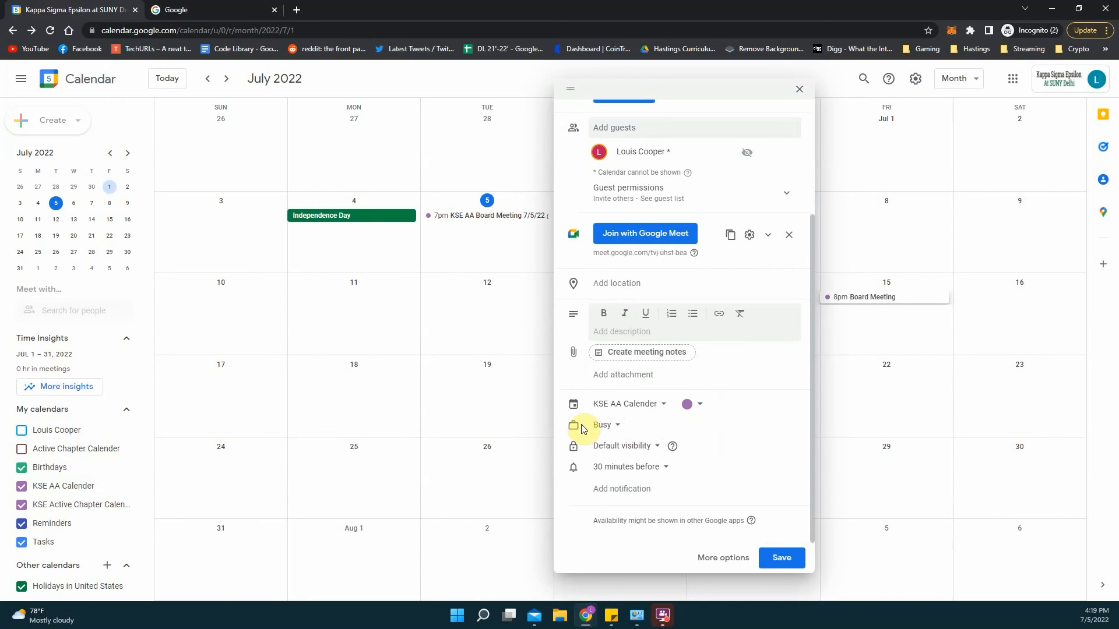
click(657, 446)
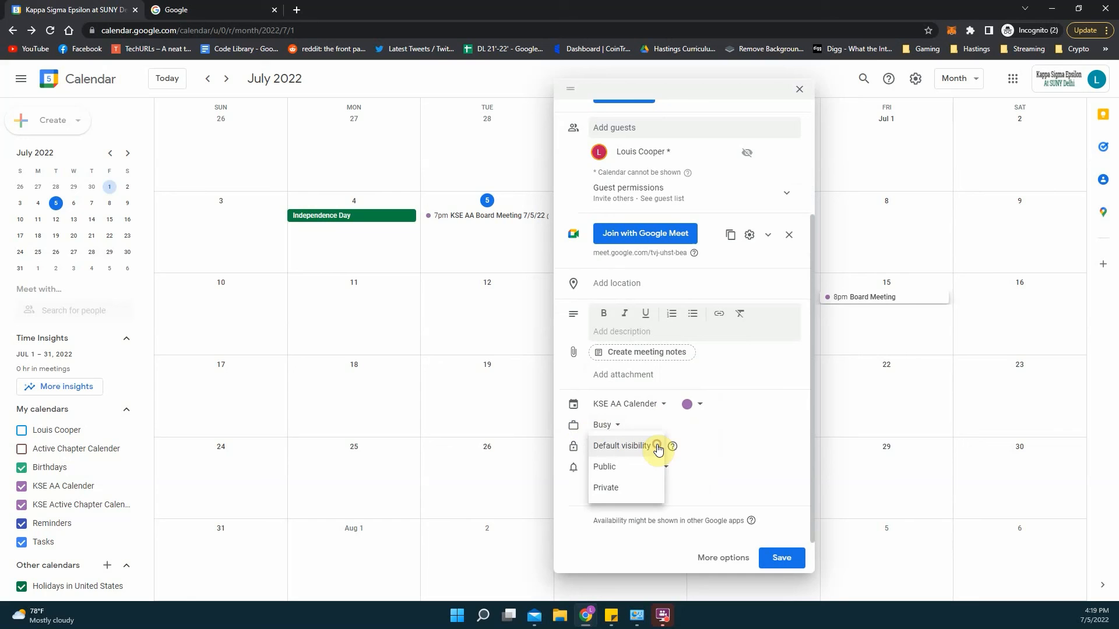
click(712, 452)
mouse_move(673, 449)
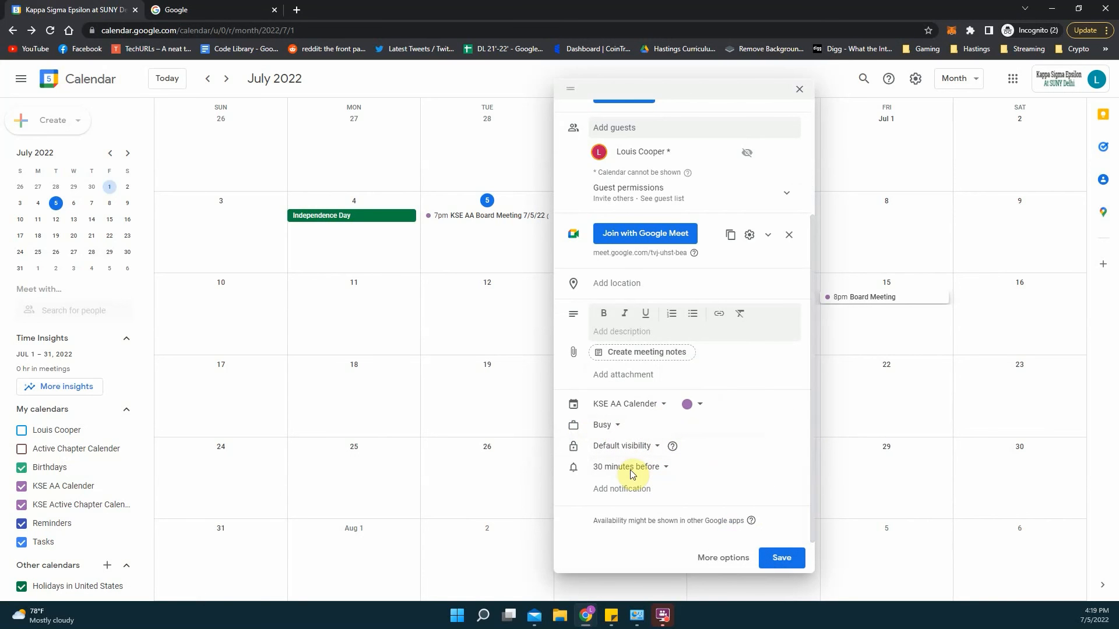
click(665, 467)
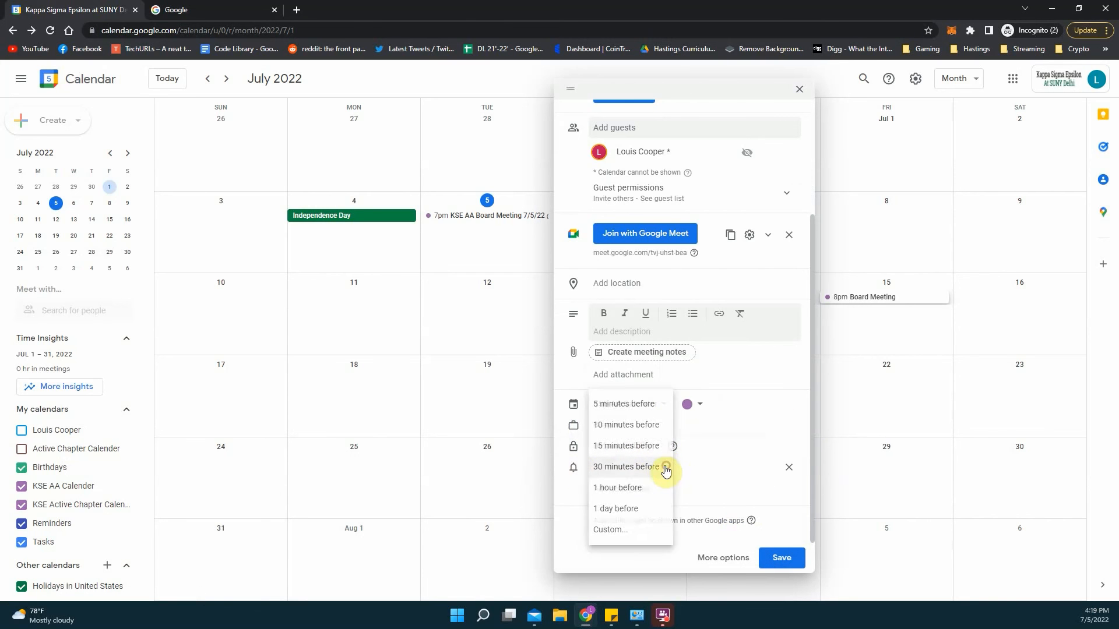
click(665, 471)
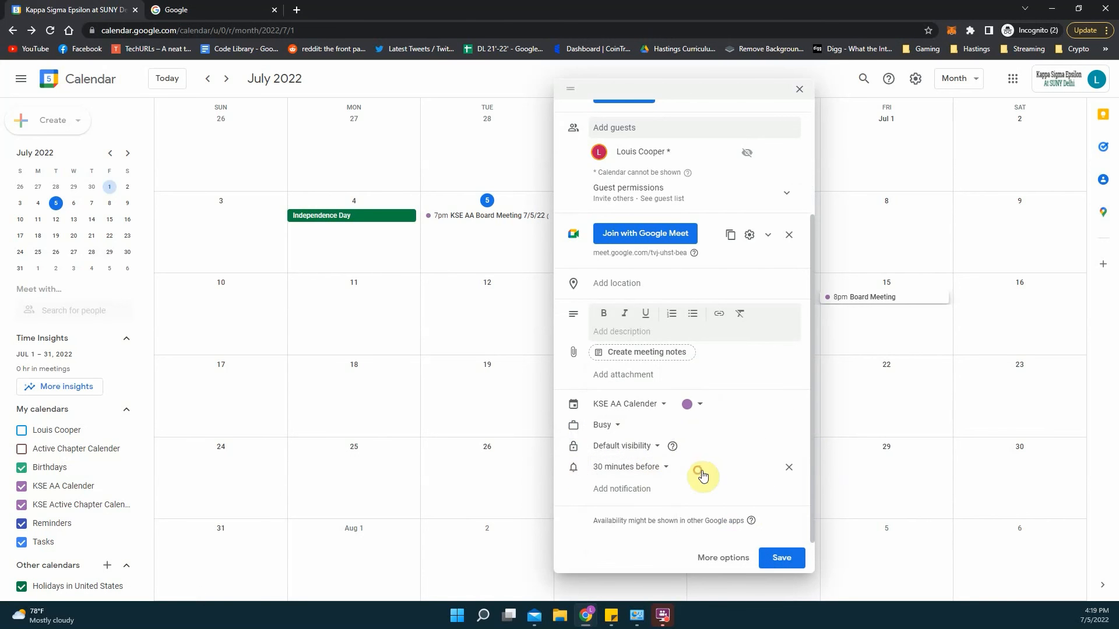
click(658, 471)
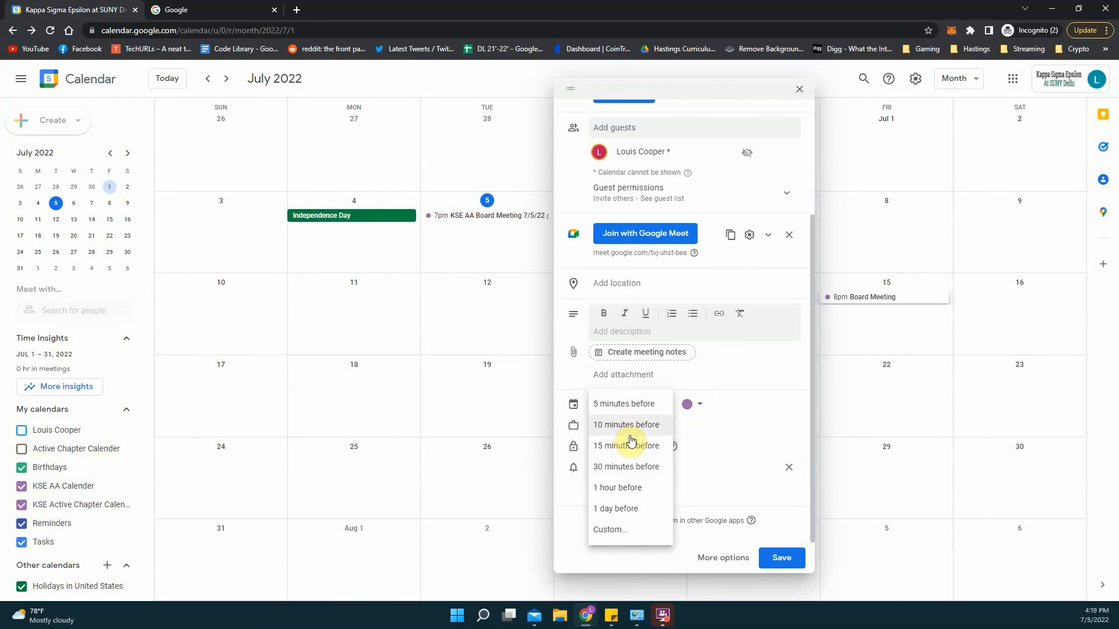
click(716, 481)
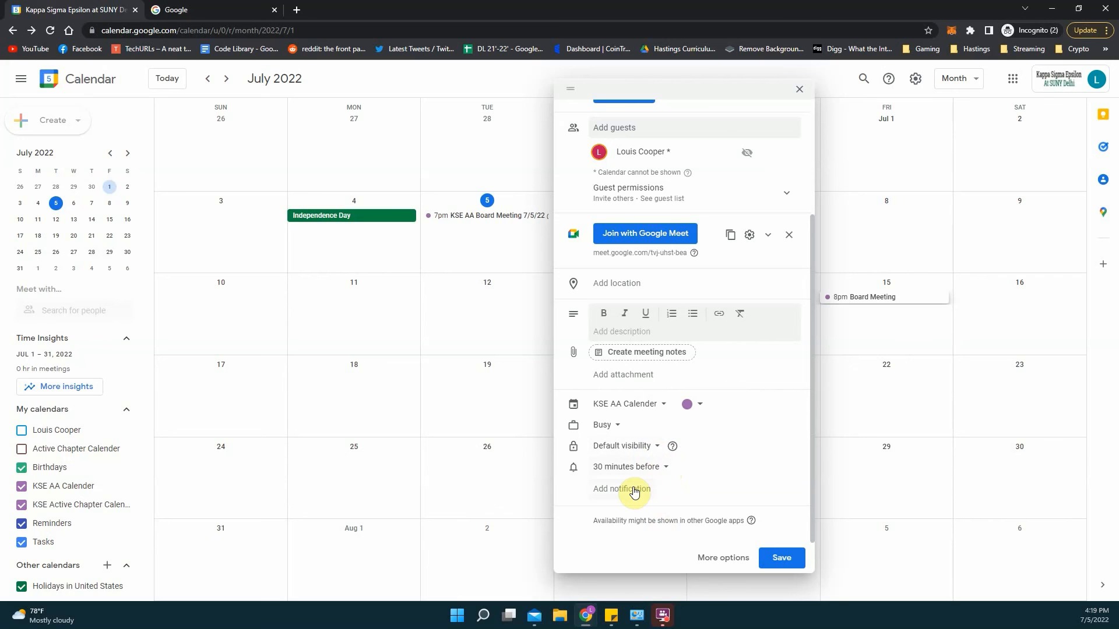
Step: Add a second notification to the event and remove it again
click(634, 493)
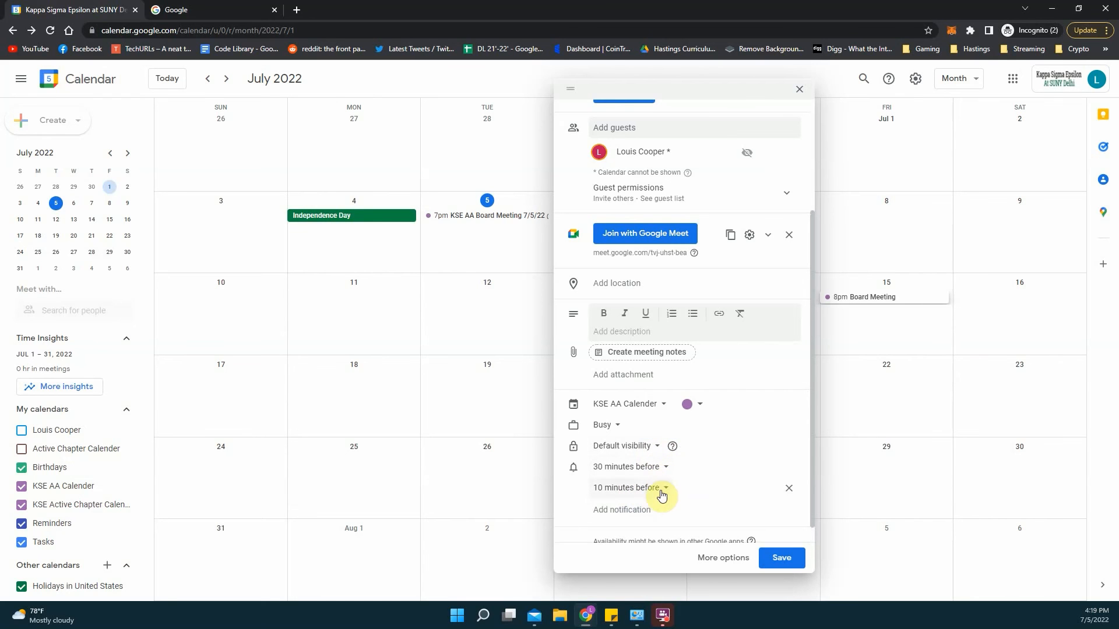
click(789, 488)
scroll(684, 474, up, 3)
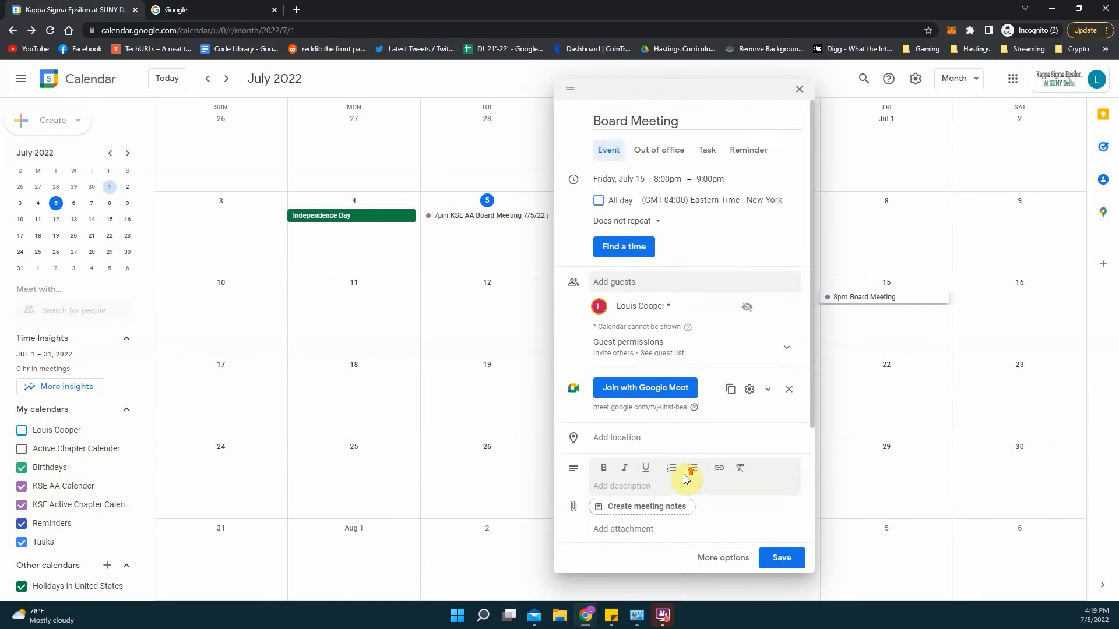
Step: Save the Board Meeting event and send invitation emails, confirming the invite for the guest from outside the organization
scroll(683, 475, down, 1)
scroll(683, 474, down, 2)
click(791, 557)
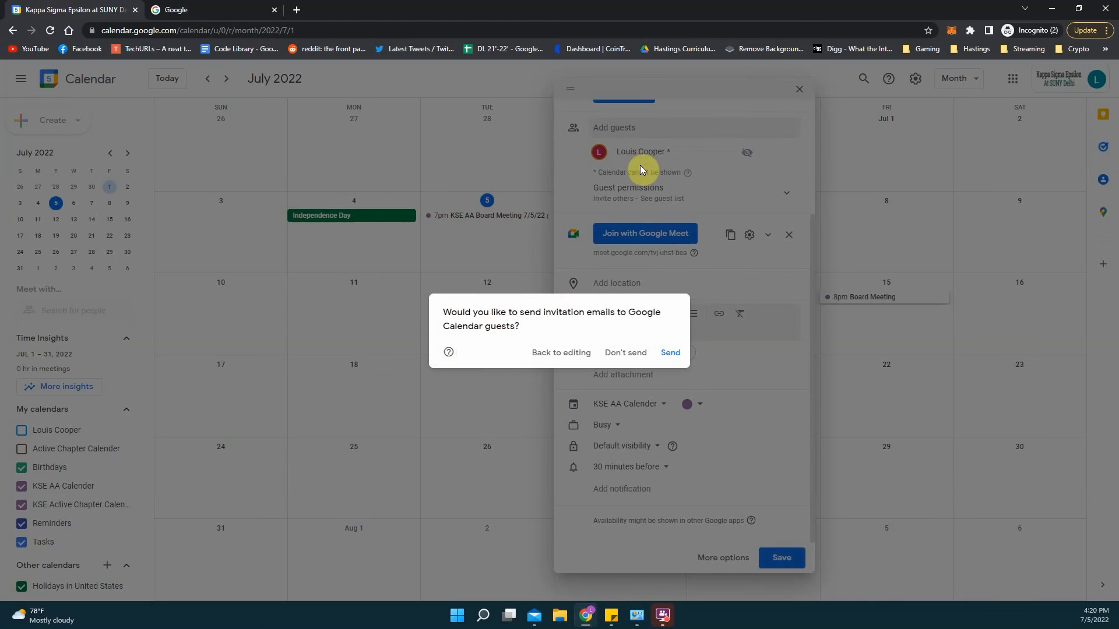
click(671, 354)
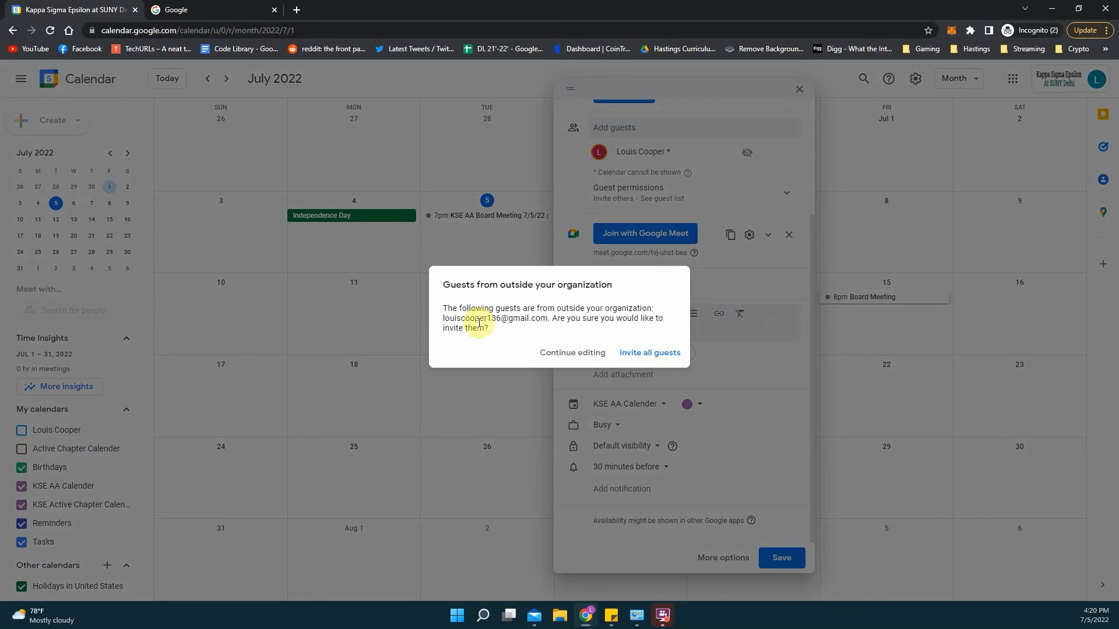
drag(455, 319, 511, 320)
click(527, 319)
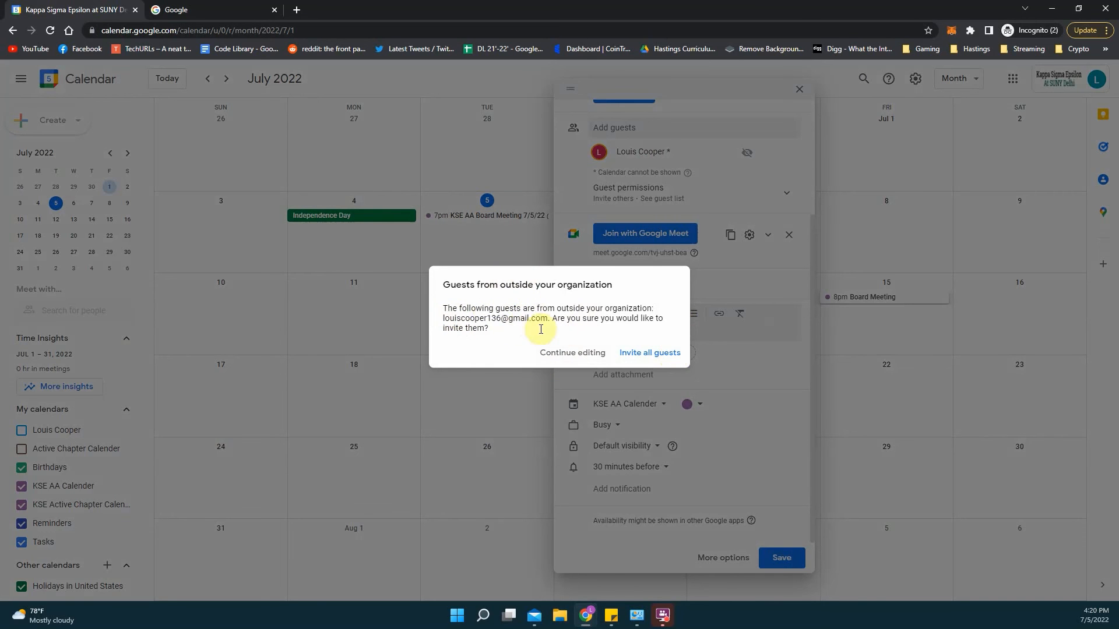
drag(549, 320, 435, 338)
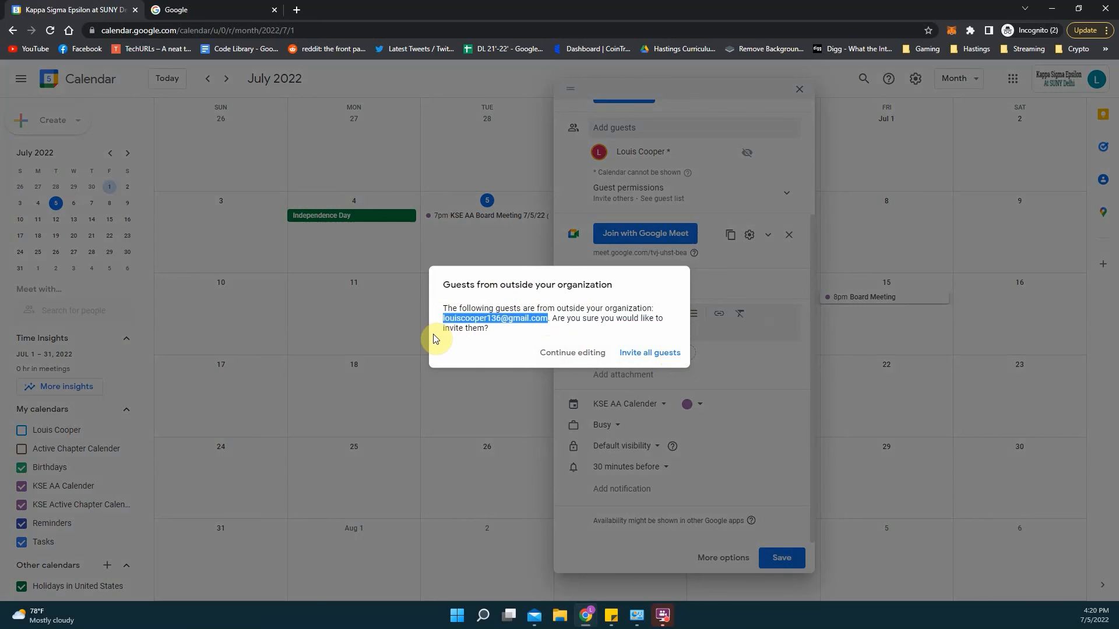
click(687, 349)
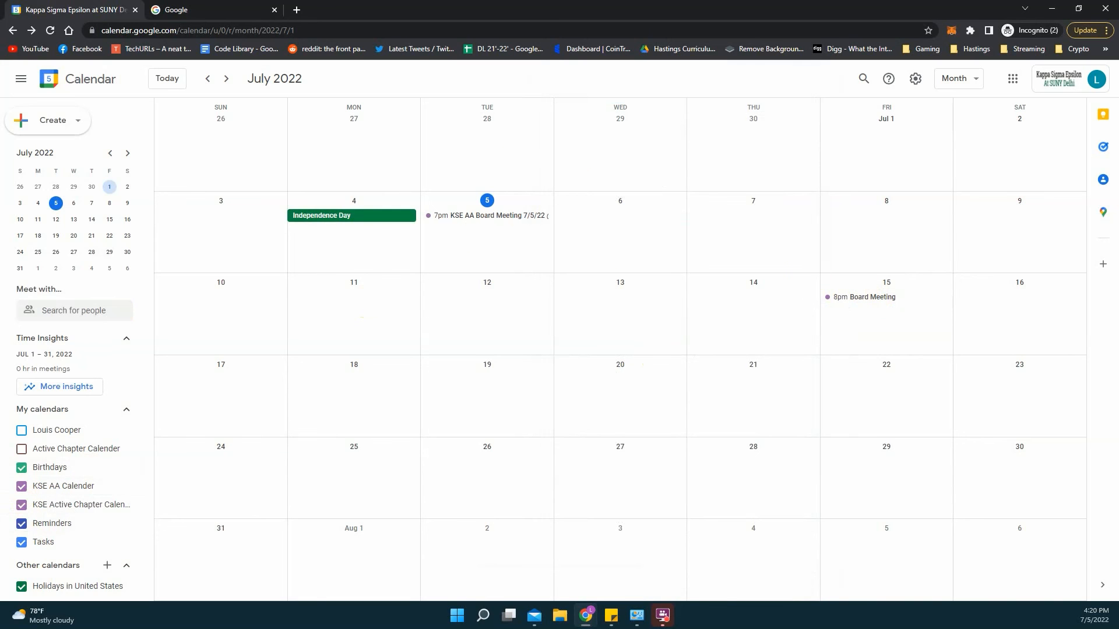
Step: Hide the KSE AA Calender from the month view and show it again
click(22, 486)
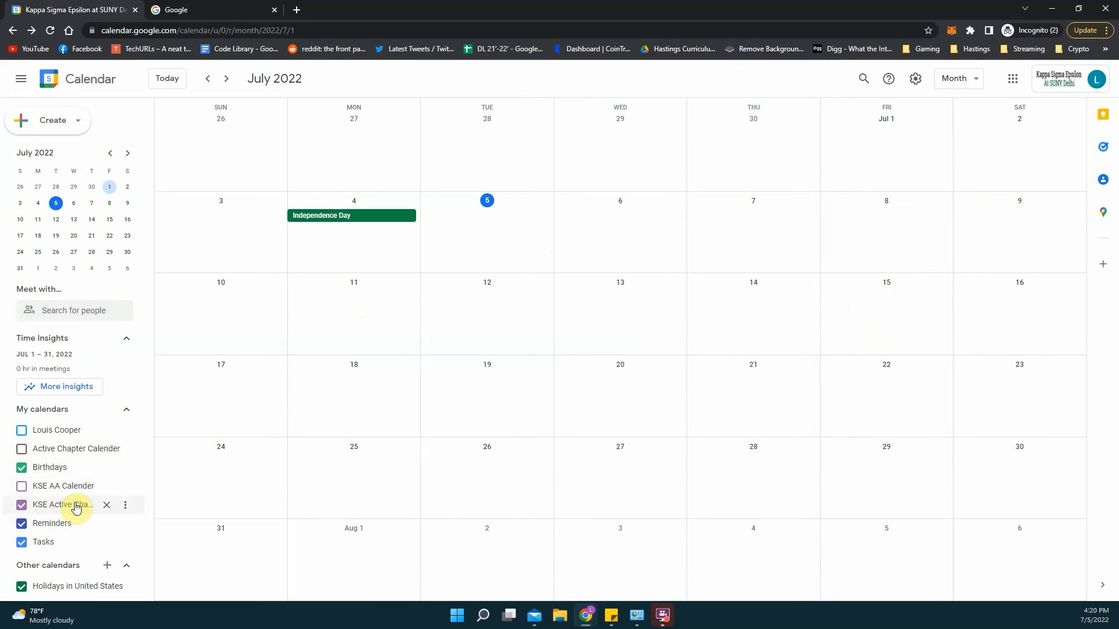
click(22, 492)
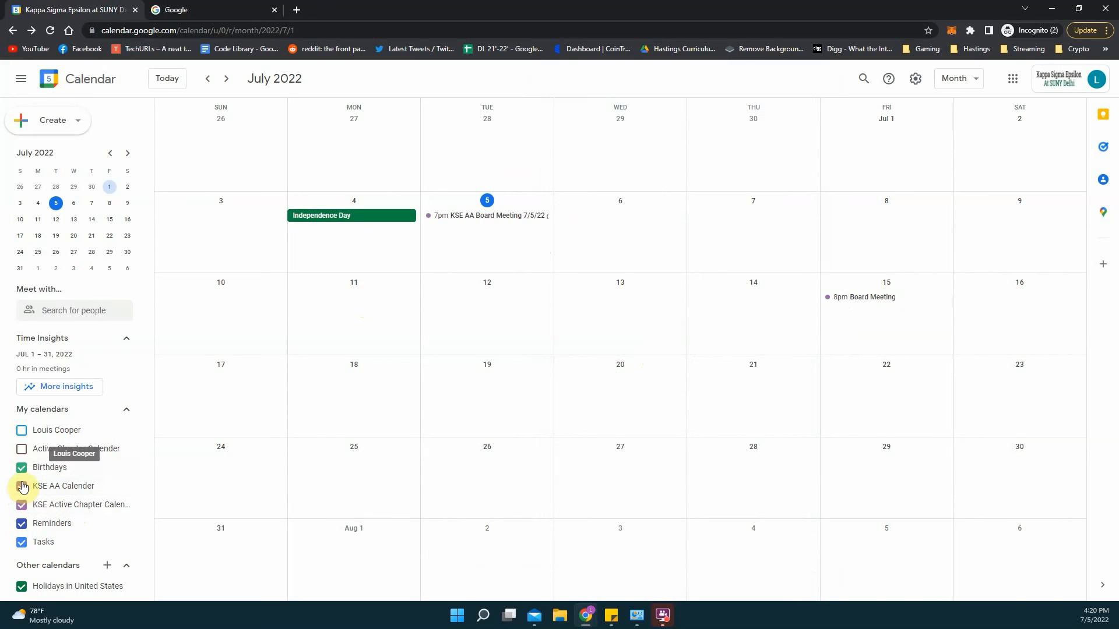